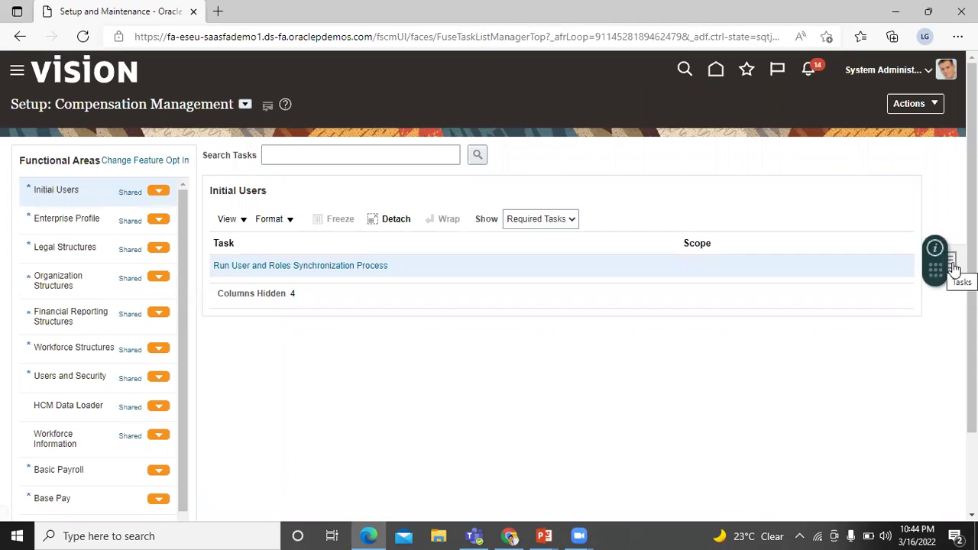
# - Search the setup tasks for 'manage daily rates'
pyautogui.click(952, 266)
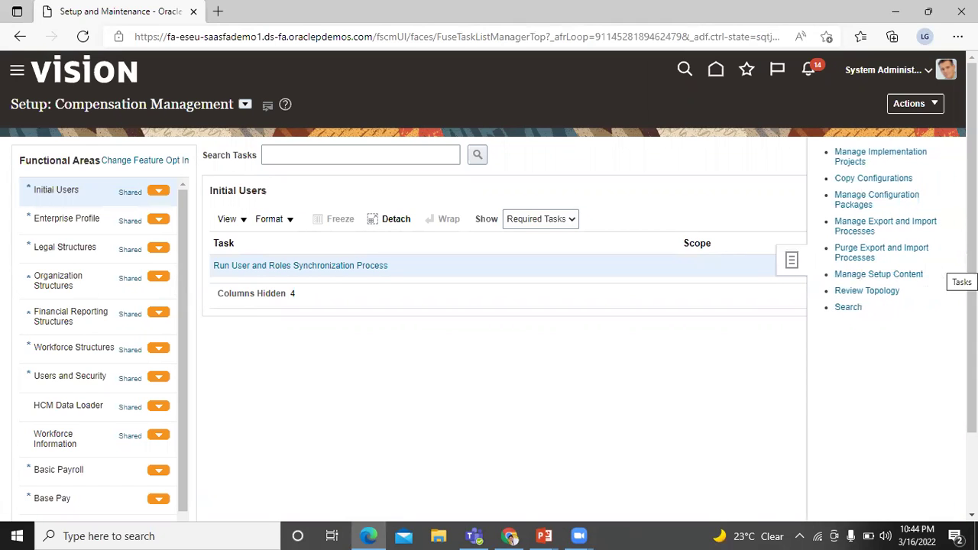
pyautogui.click(843, 307)
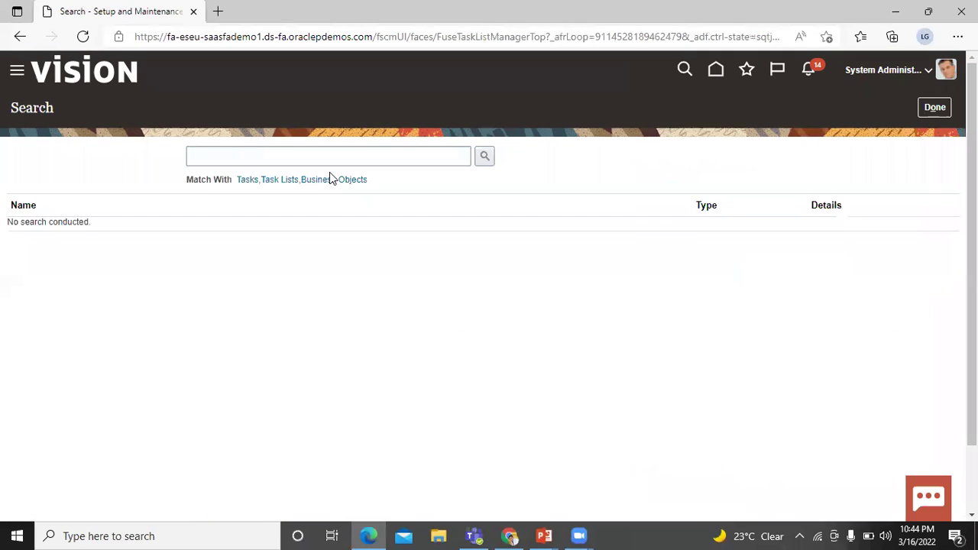
pyautogui.click(321, 162)
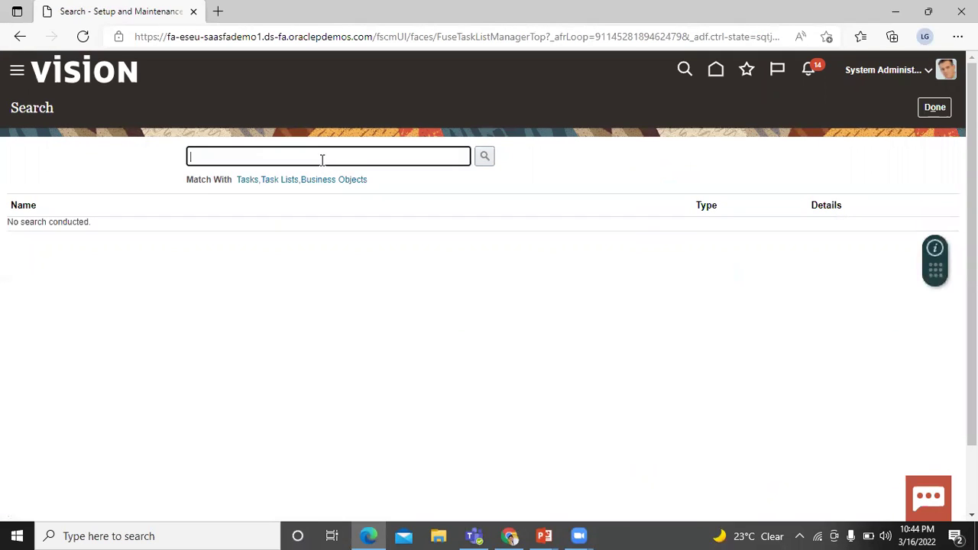
pyautogui.write('manage daily rates')
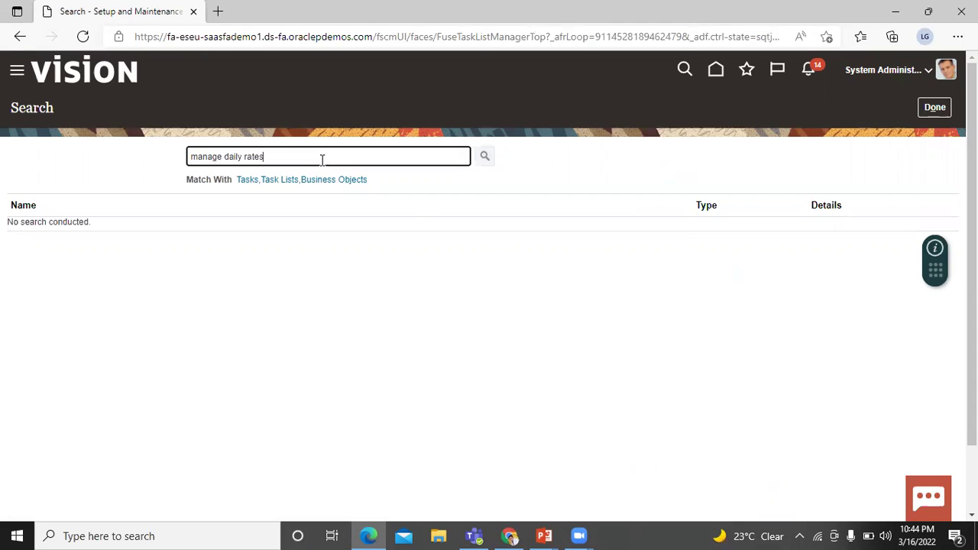
pyautogui.press('Return')
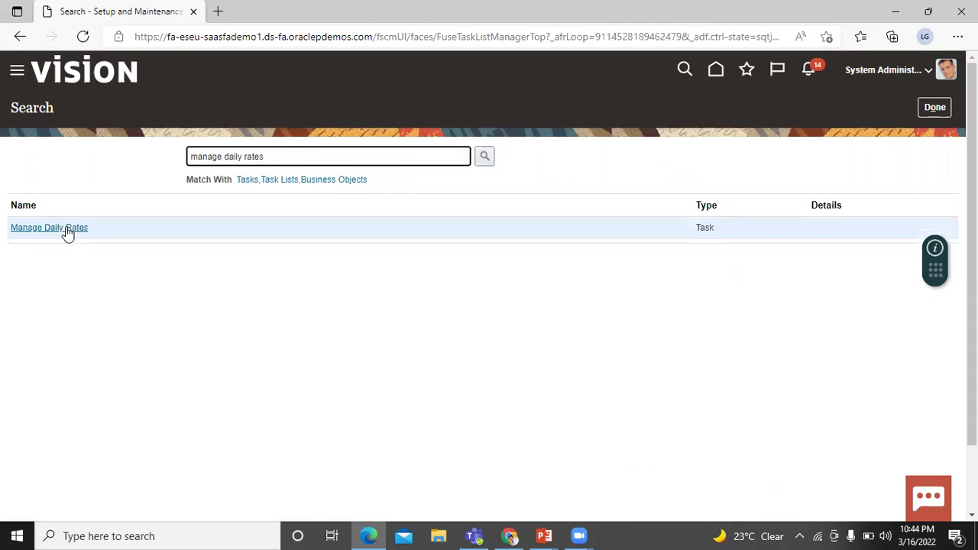
# - Open the Manage Daily Rates task and go to its Daily Rates tab
pyautogui.click(62, 229)
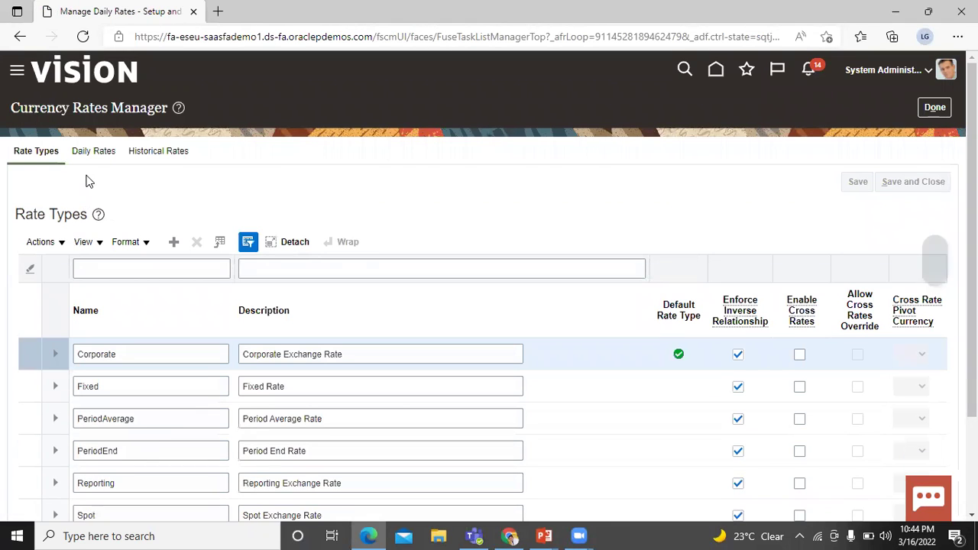
pyautogui.click(92, 151)
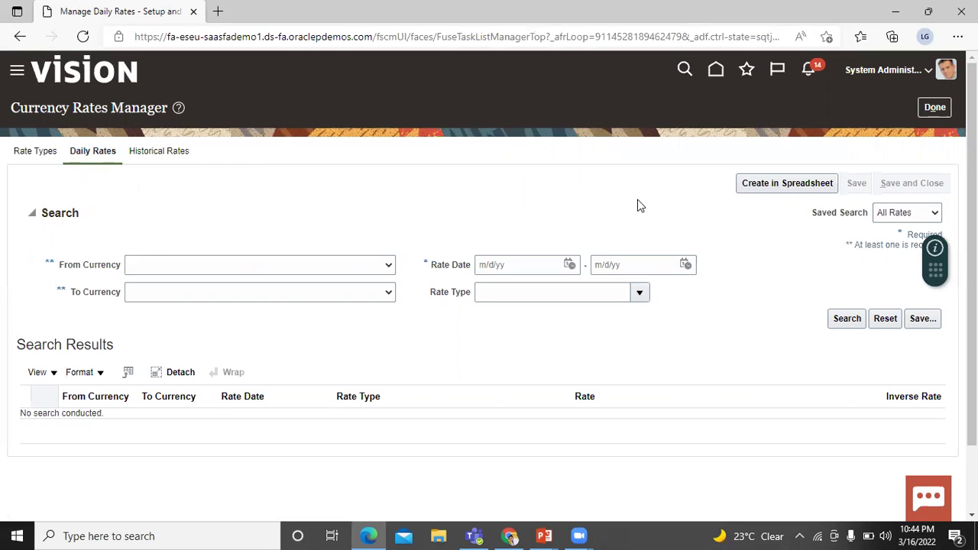
# - Create the daily rates spreadsheet and open the downloaded CreateDailyRates (1).xlsx
pyautogui.click(765, 182)
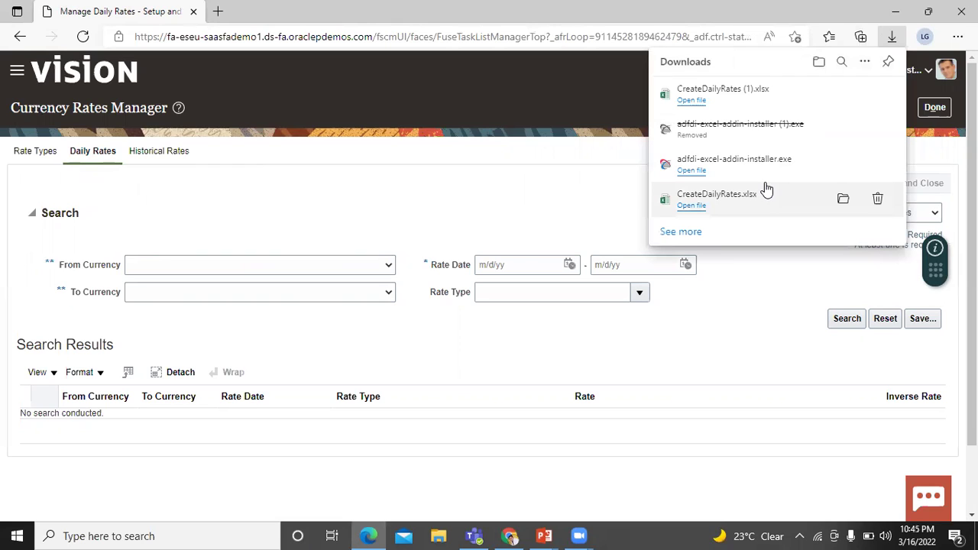
pyautogui.click(688, 102)
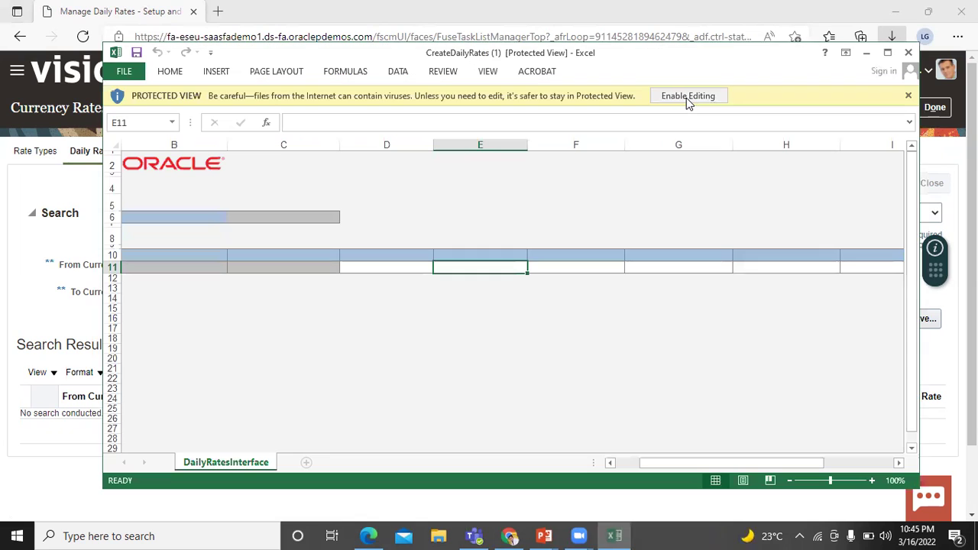
# - Maximize Excel, enable editing, and agree to connect the workbook to Oracle
pyautogui.click(889, 53)
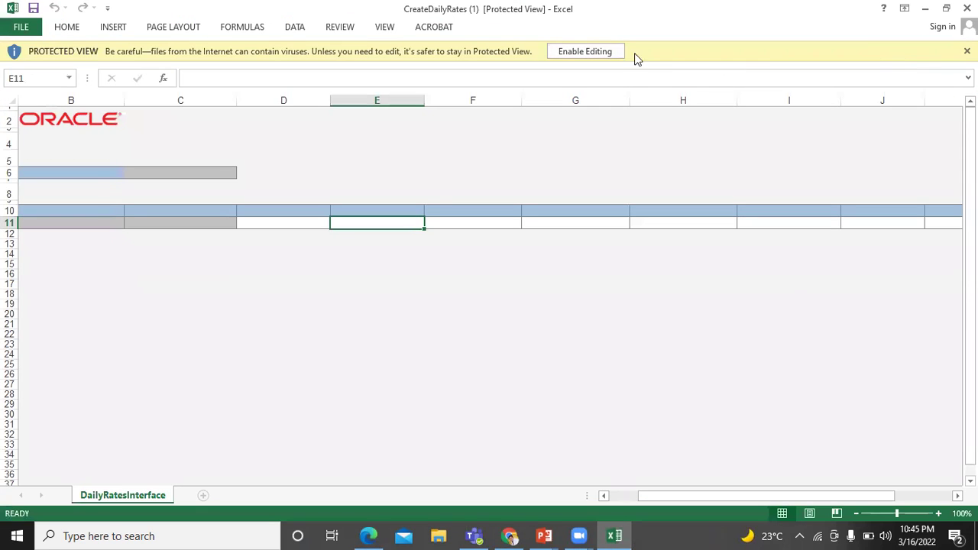
pyautogui.click(604, 51)
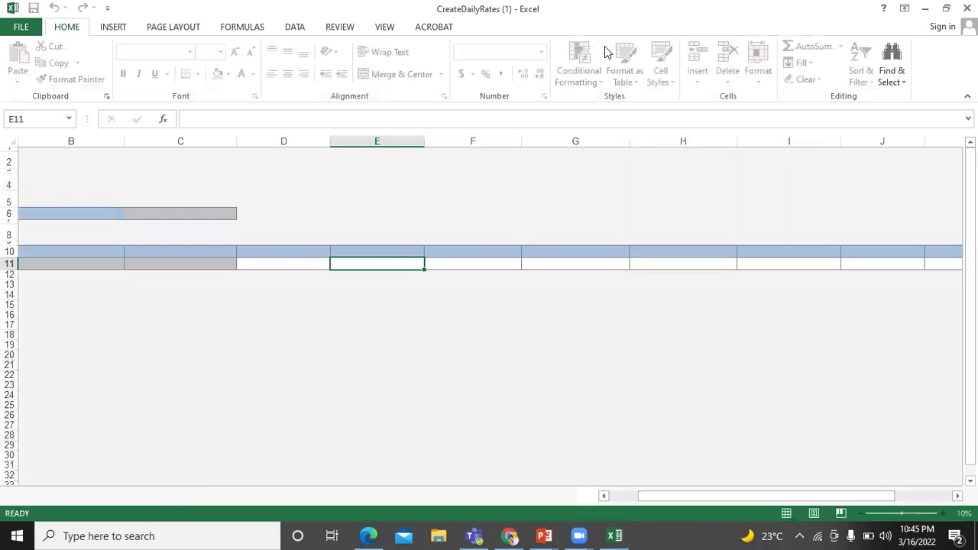
pyautogui.click(538, 331)
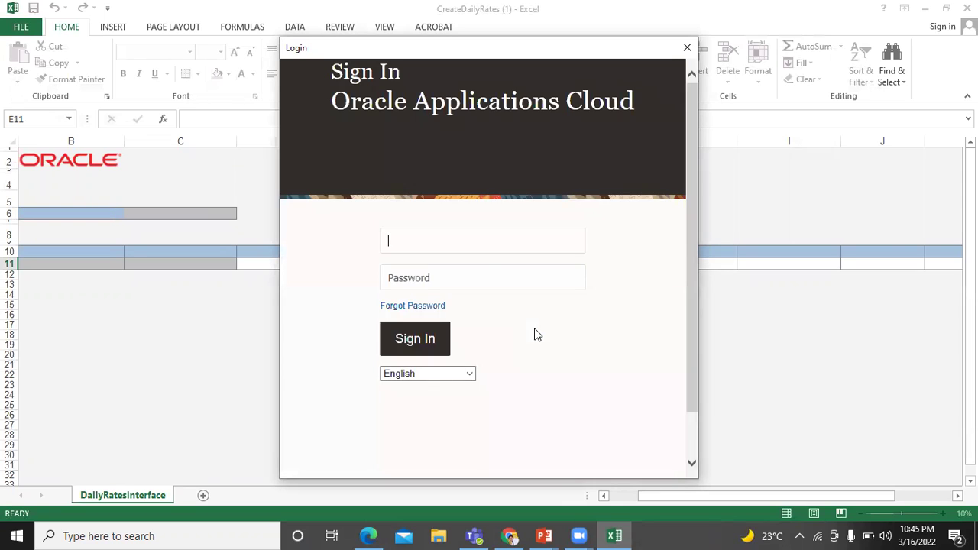
# - Sign in to Oracle Applications Cloud with the account username and password
pyautogui.click(479, 243)
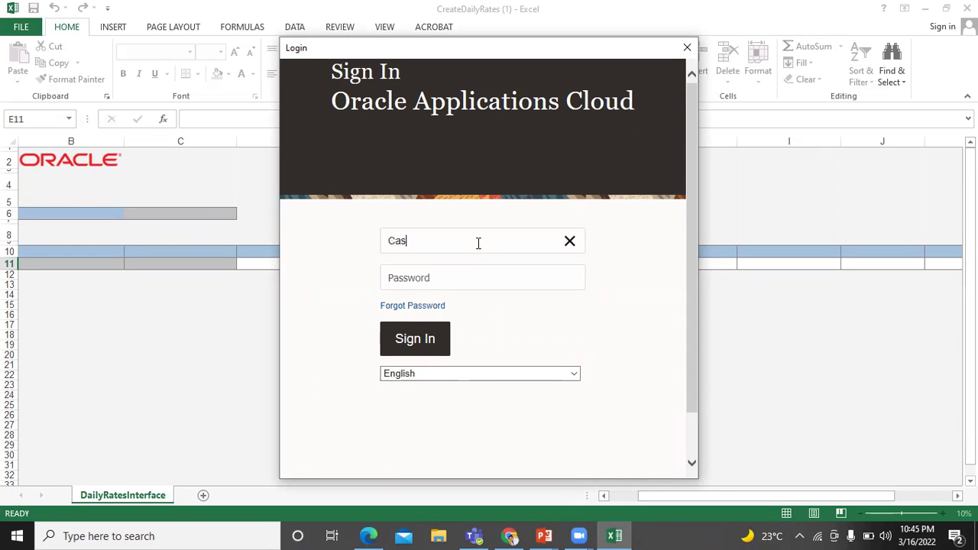
pyautogui.click(470, 284)
pyautogui.hotkey('ctrl', 'v')
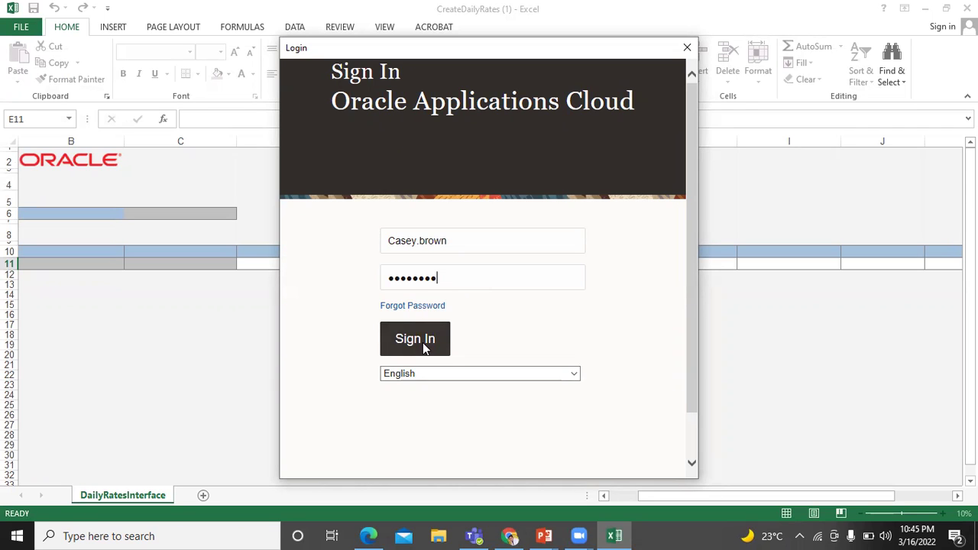
pyautogui.click(426, 349)
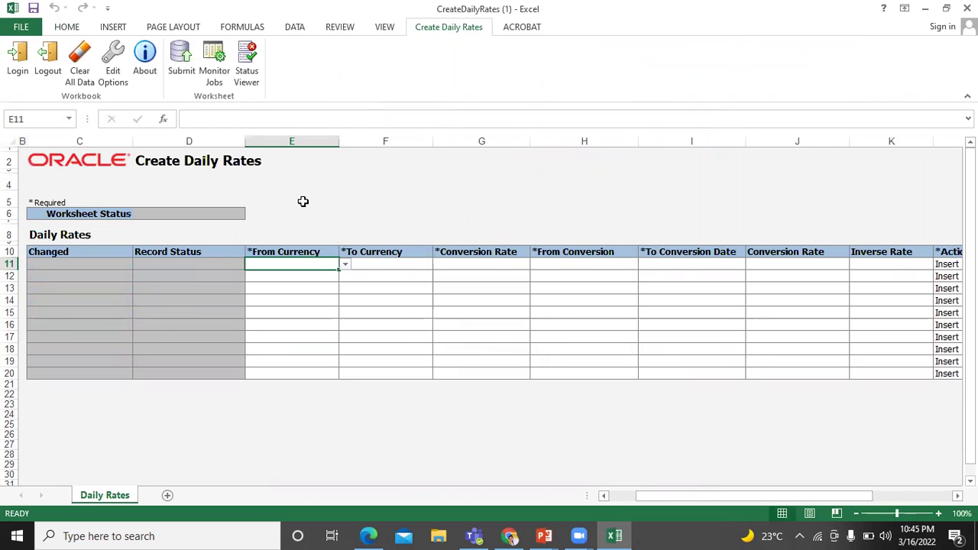
# - In row 11 choose USD to EUR with the Corporate rate type
pyautogui.click(345, 265)
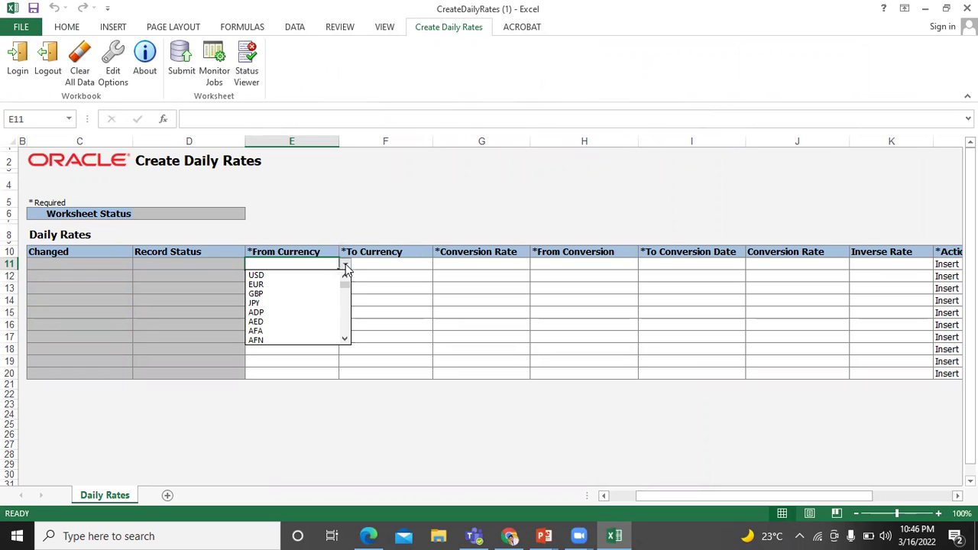
pyautogui.click(334, 276)
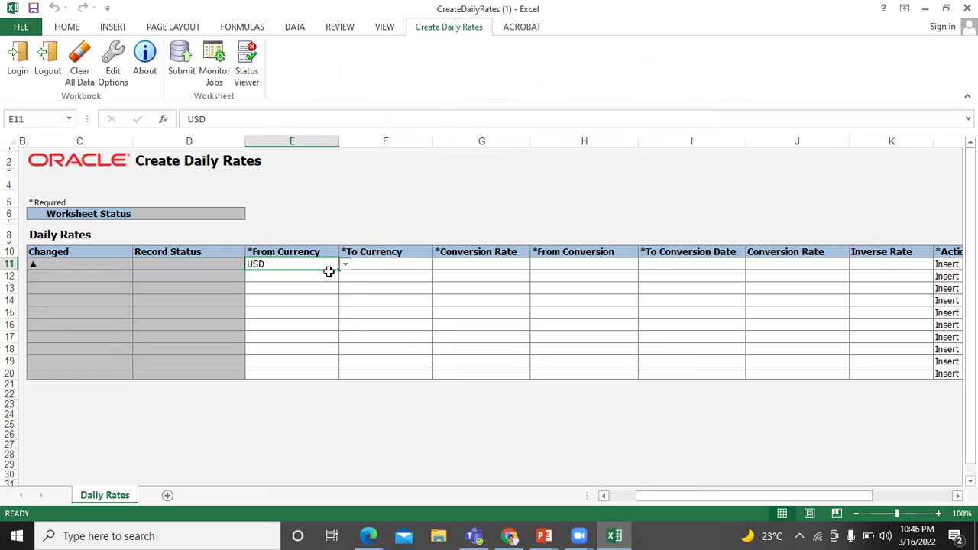
pyautogui.click(379, 265)
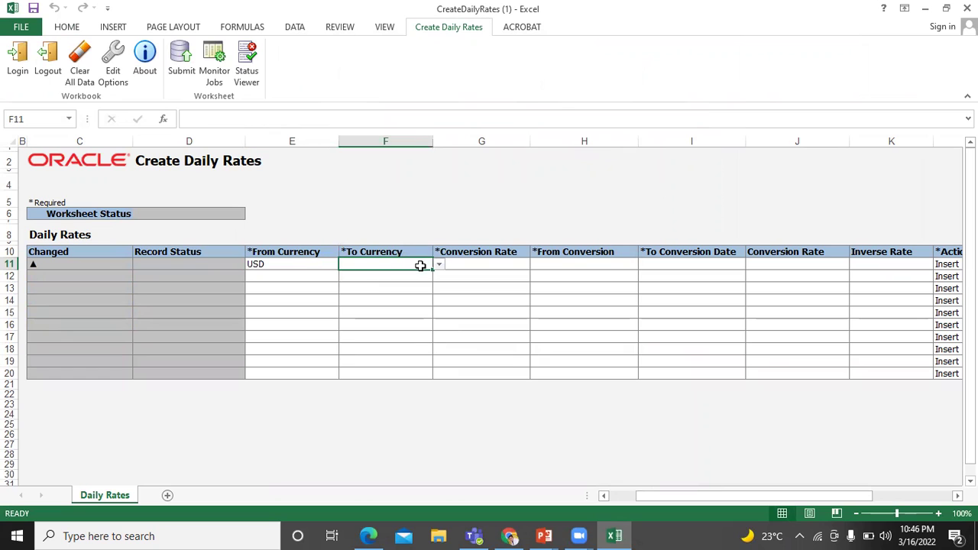
pyautogui.click(439, 266)
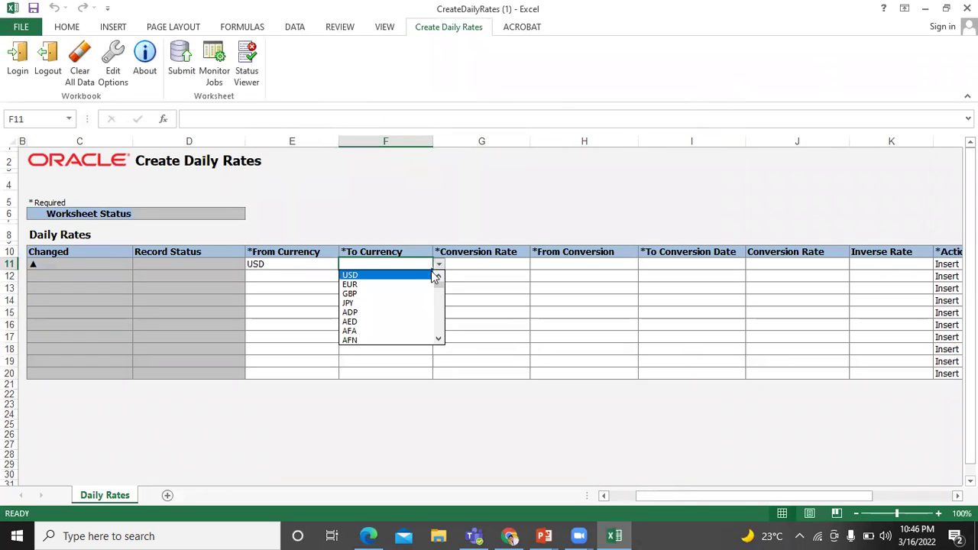
pyautogui.click(430, 285)
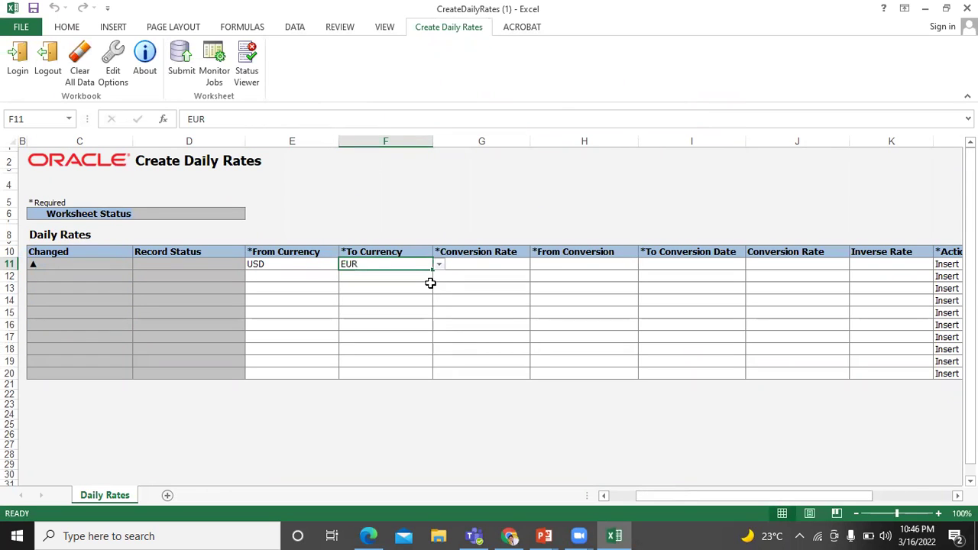
pyautogui.click(488, 263)
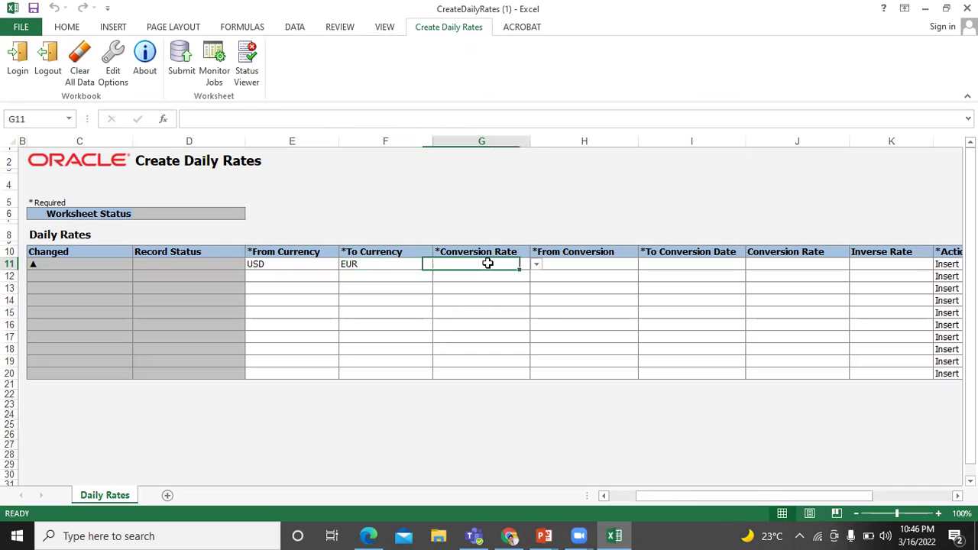
pyautogui.click(536, 265)
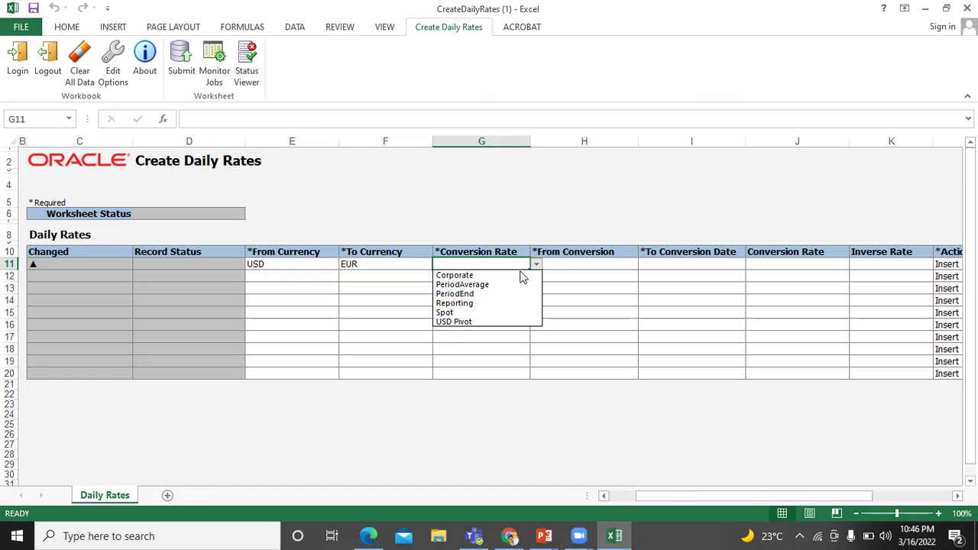
pyautogui.click(521, 276)
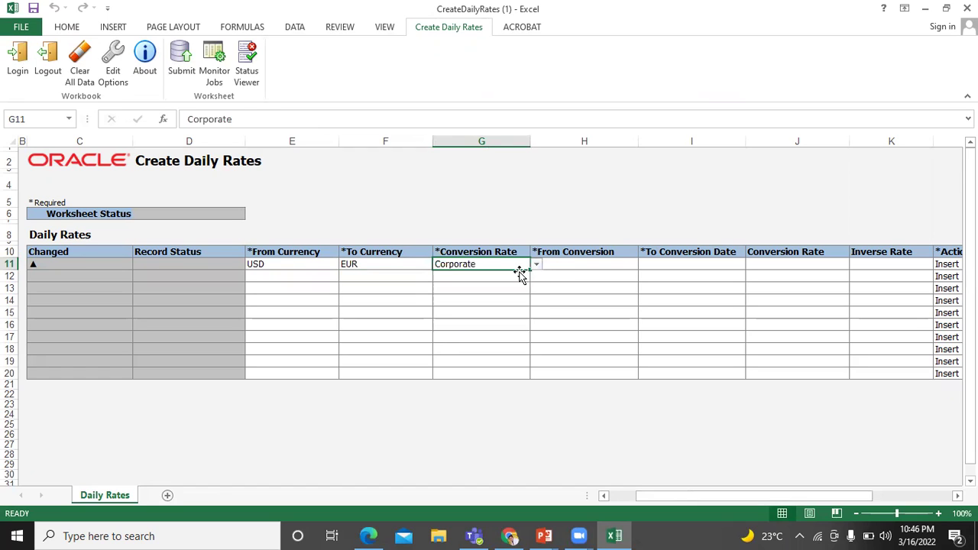
# - Enter 3/16/2022 as both conversion dates and a conversion rate of 0.91
pyautogui.click(575, 264)
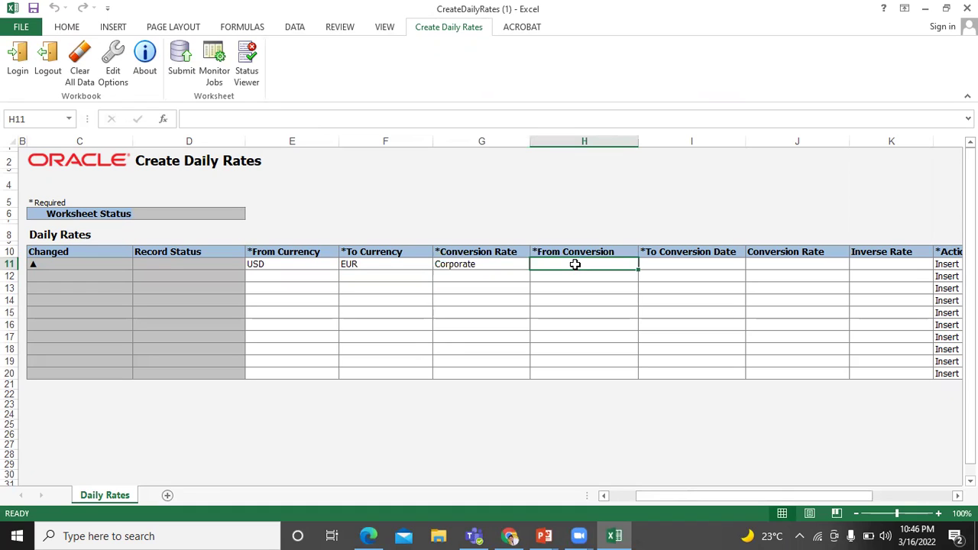
pyautogui.write('3/1')
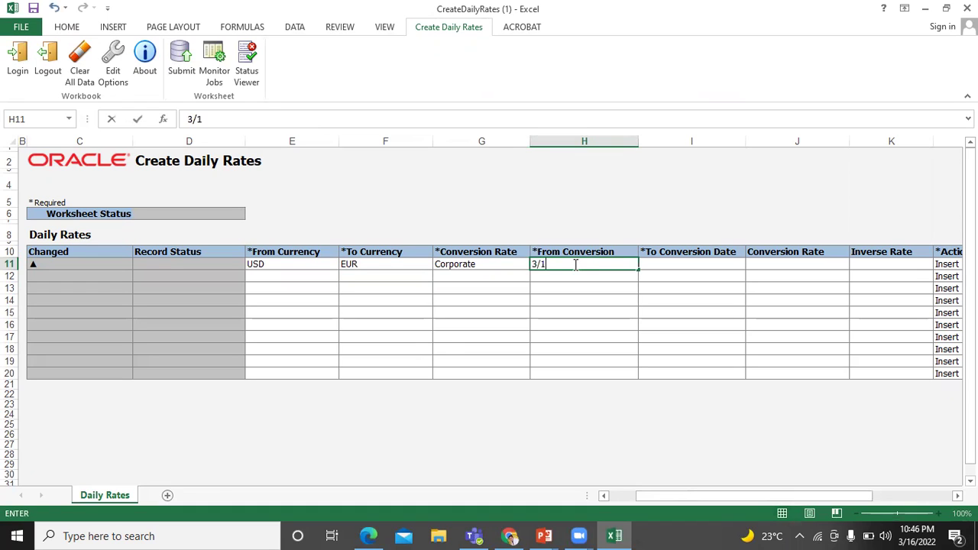
pyautogui.write('6/2022')
pyautogui.press('Tab')
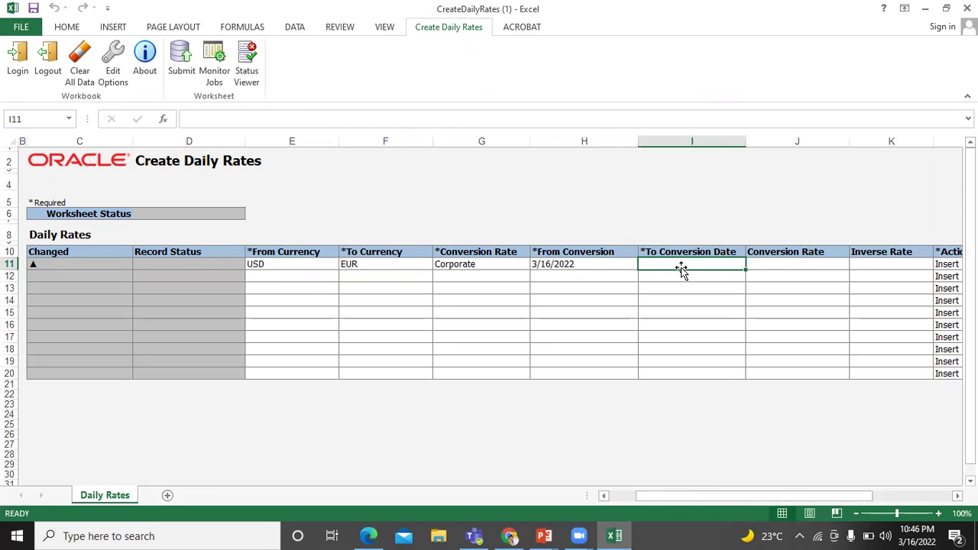
pyautogui.write('3')
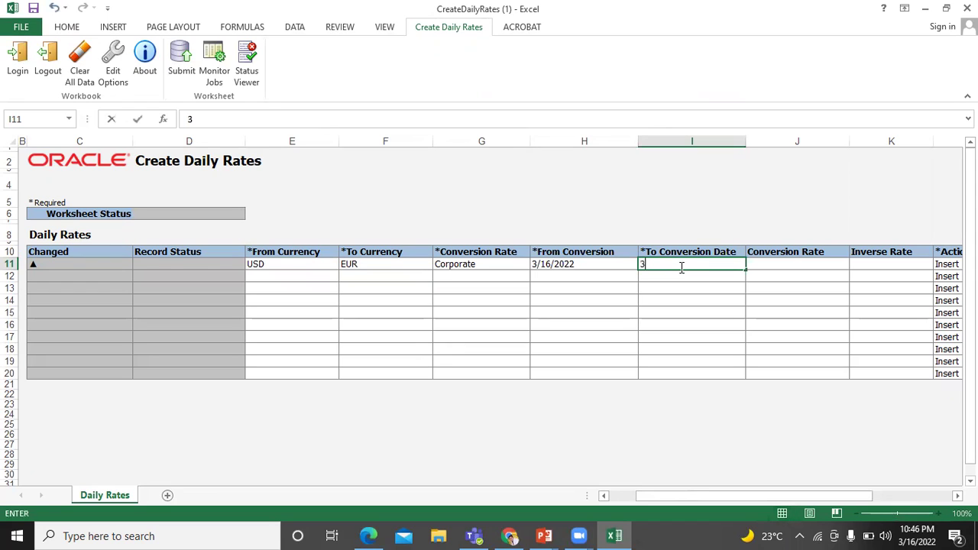
pyautogui.write('/16/2022')
pyautogui.click(767, 264)
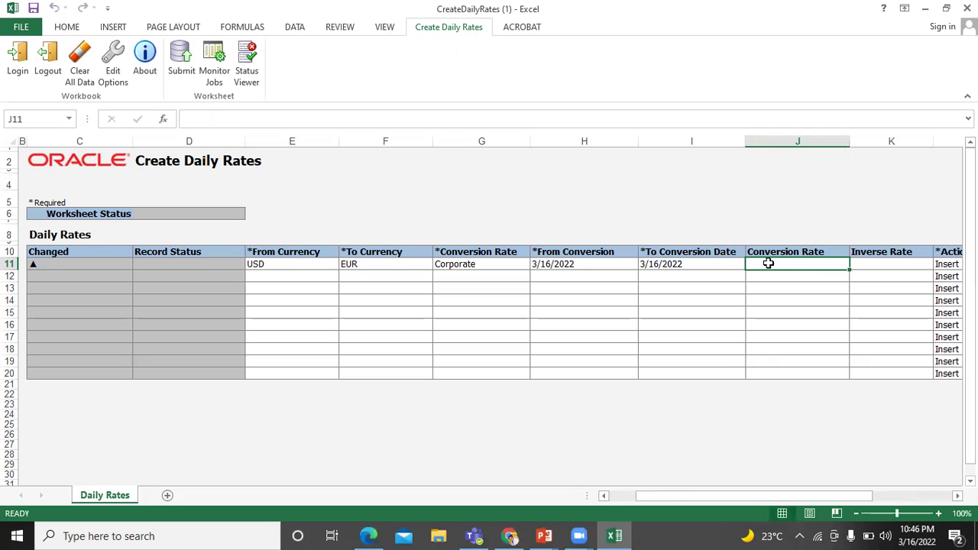
pyautogui.write('0.91')
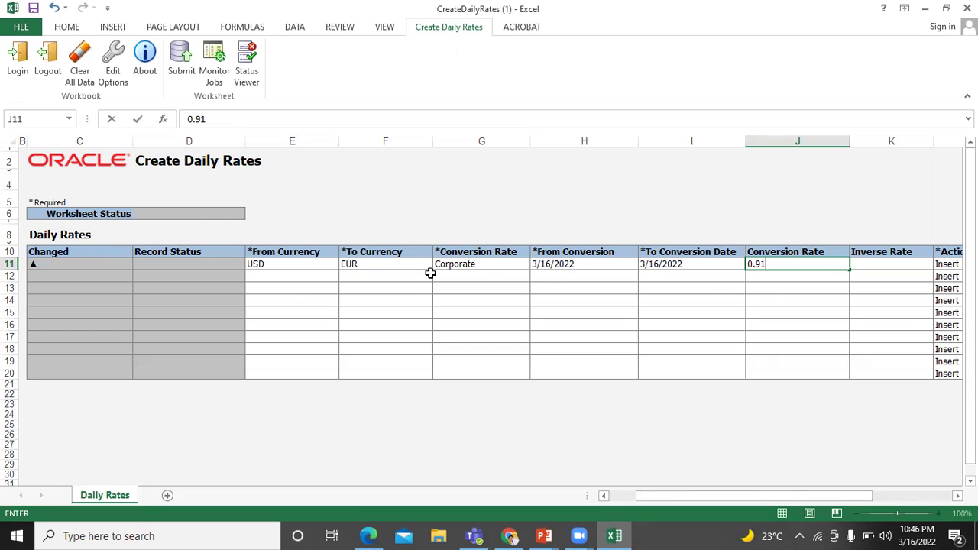
pyautogui.click(299, 281)
# - In row 12 choose USD to INR with the Corporate rate type
pyautogui.click(347, 279)
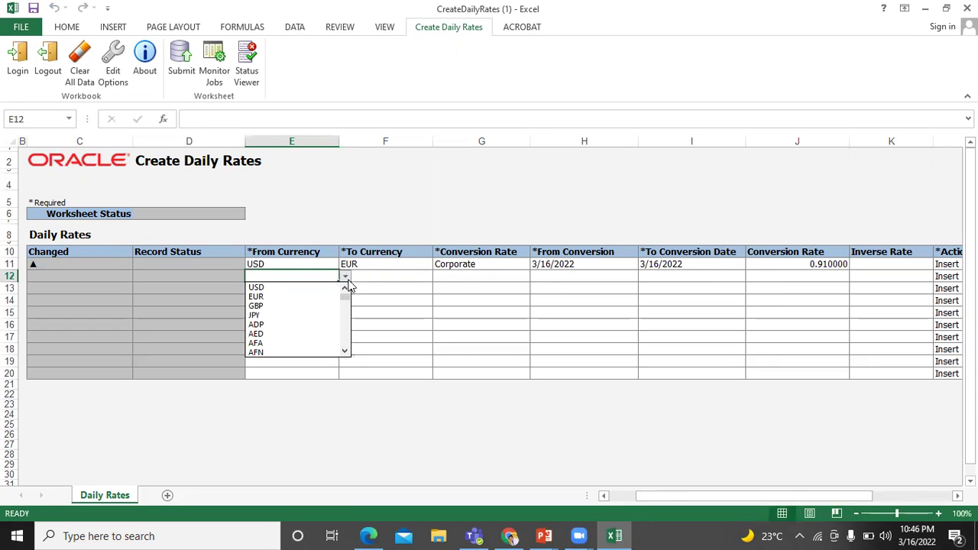
pyautogui.click(325, 288)
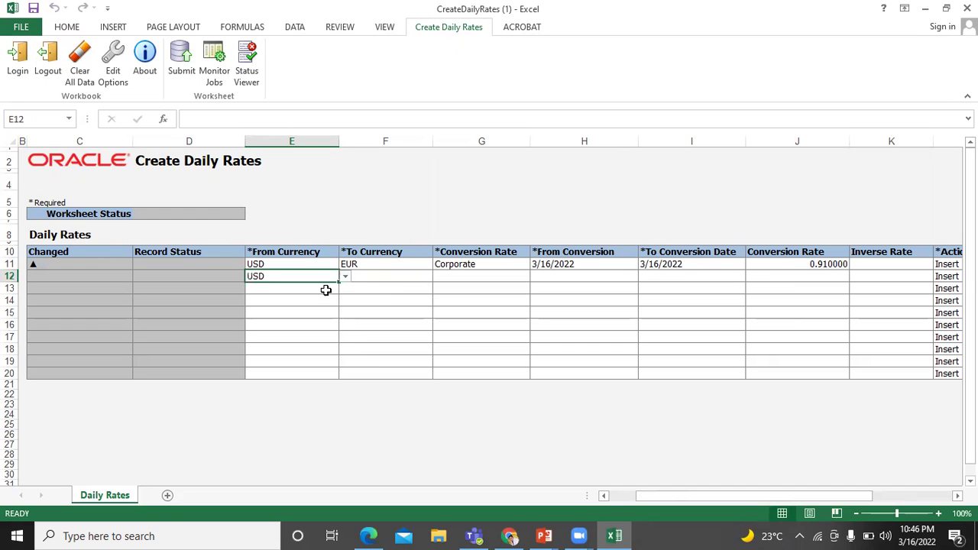
pyautogui.click(393, 285)
pyautogui.click(414, 274)
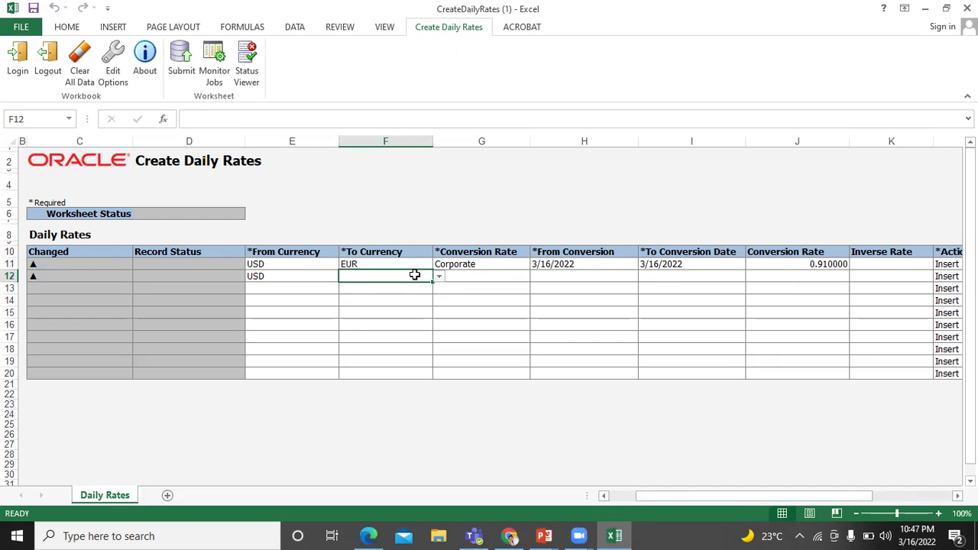
pyautogui.write('in')
pyautogui.press('BackSpace')
pyautogui.press('BackSpace')
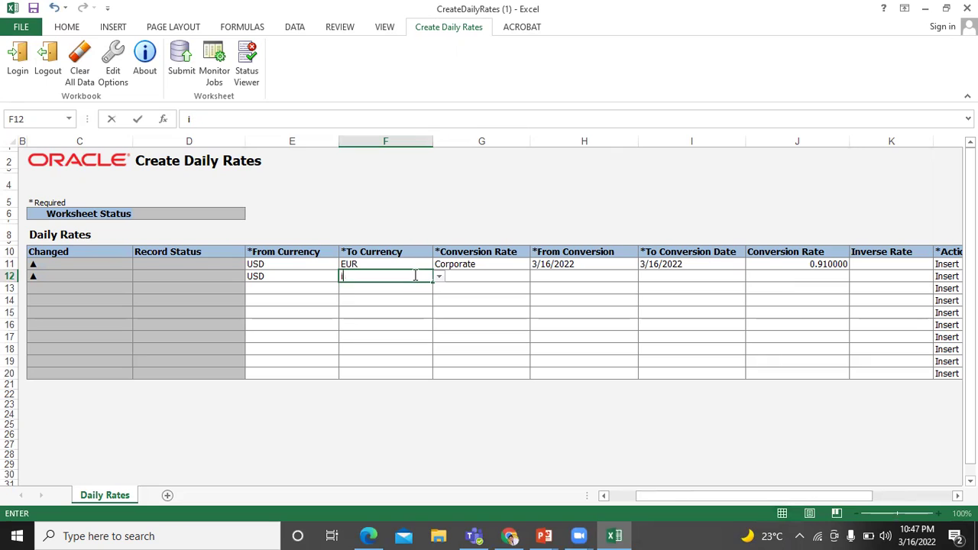
pyautogui.click(441, 277)
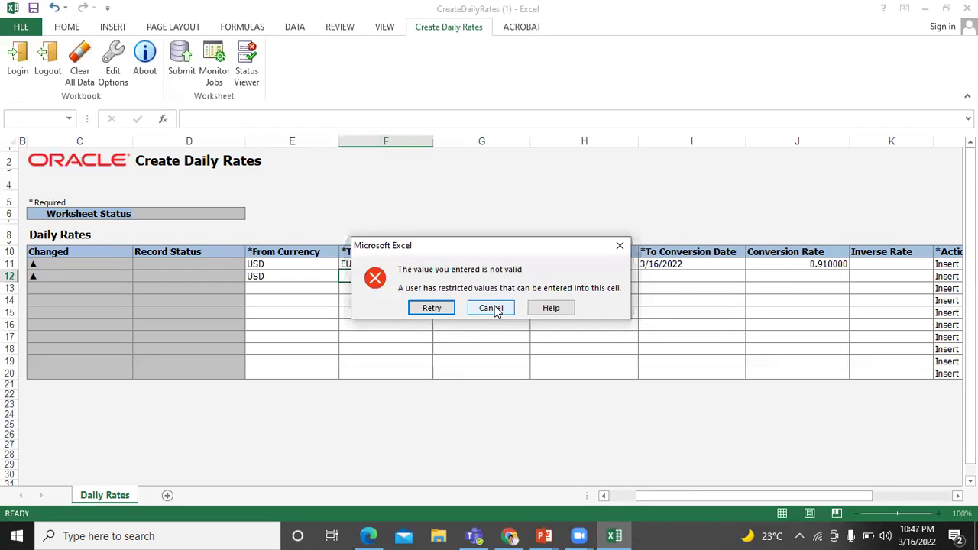
pyautogui.click(491, 308)
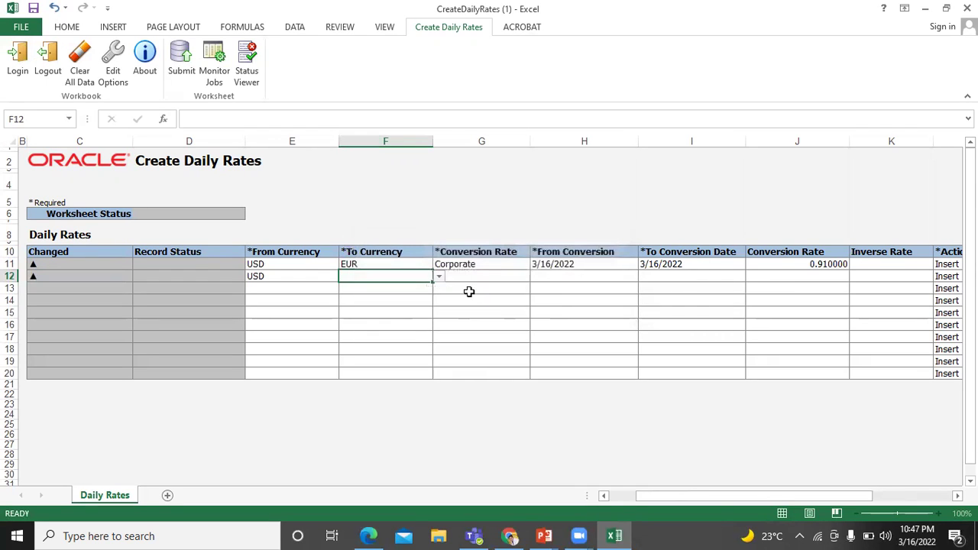
pyautogui.click(441, 276)
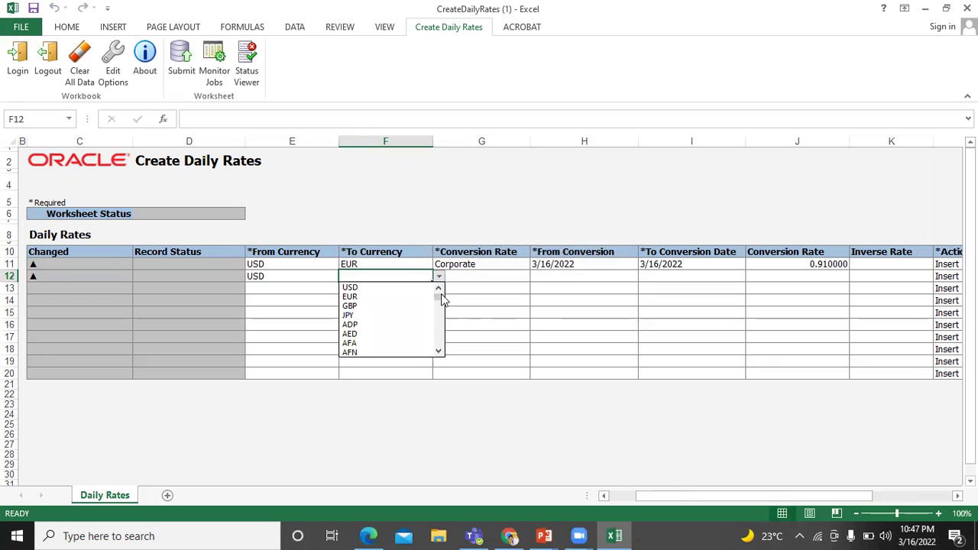
pyautogui.moveTo(441, 299); pyautogui.dragTo(441, 321)
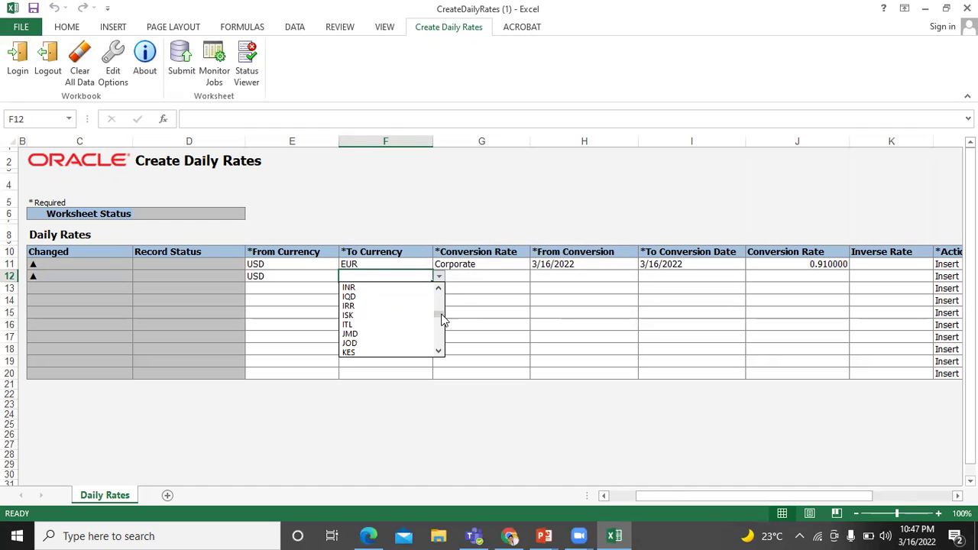
pyautogui.click(413, 288)
pyautogui.click(467, 279)
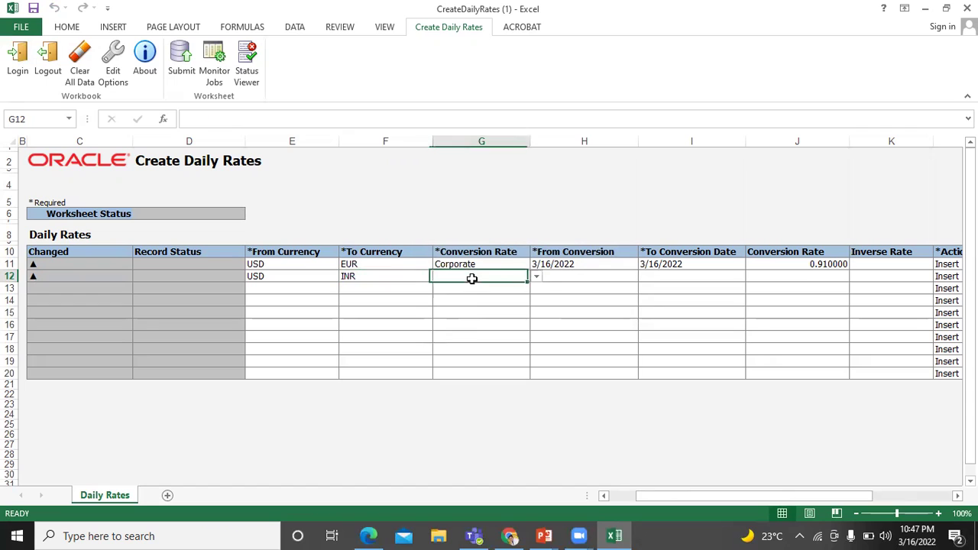
pyautogui.click(538, 281)
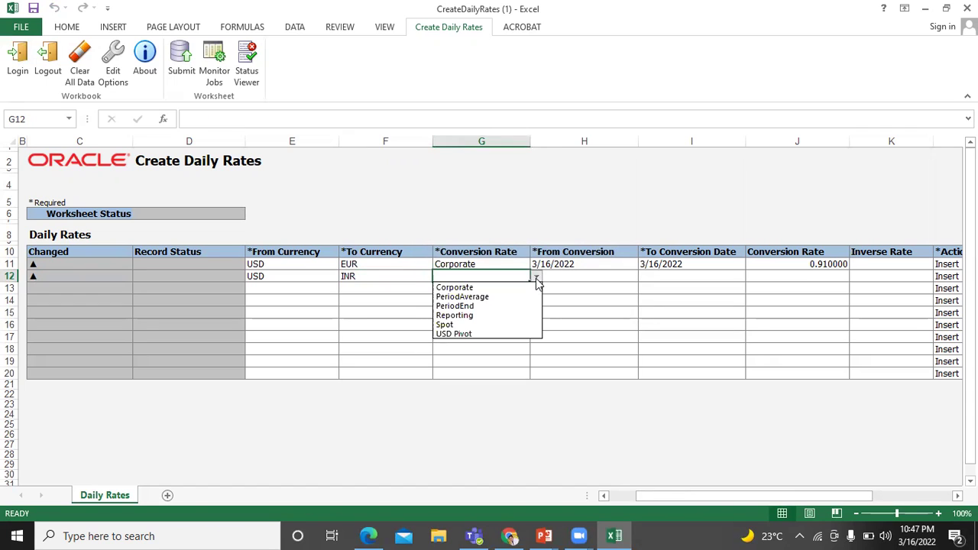
pyautogui.click(528, 285)
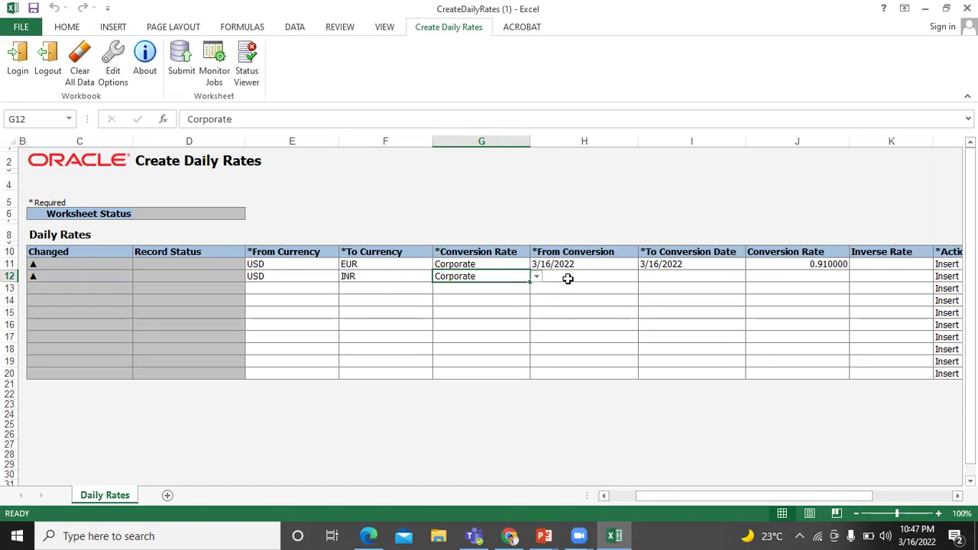
# - Enter 3/16/2022 as both conversion dates and a conversion rate of 76.17
pyautogui.click(568, 280)
pyautogui.write('3/')
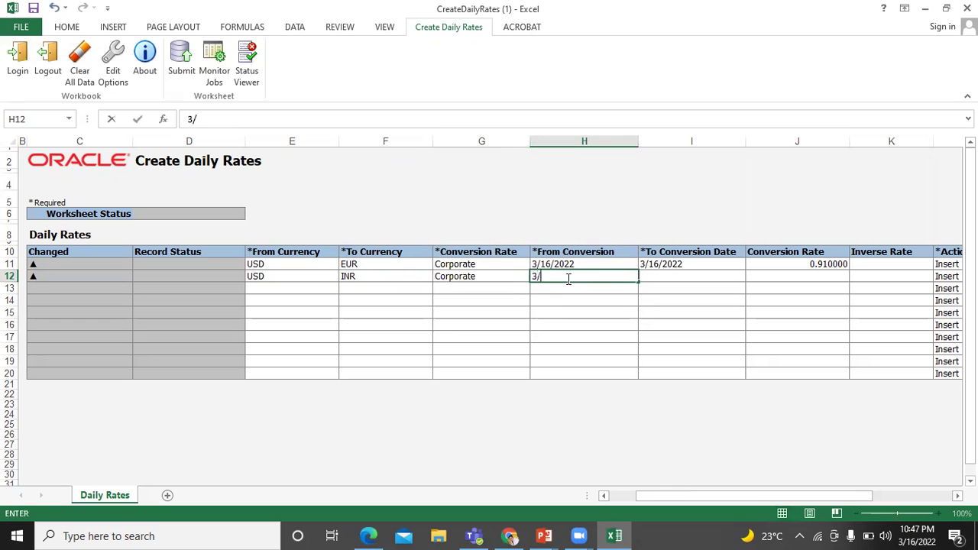
pyautogui.write('16/2022')
pyautogui.click(694, 275)
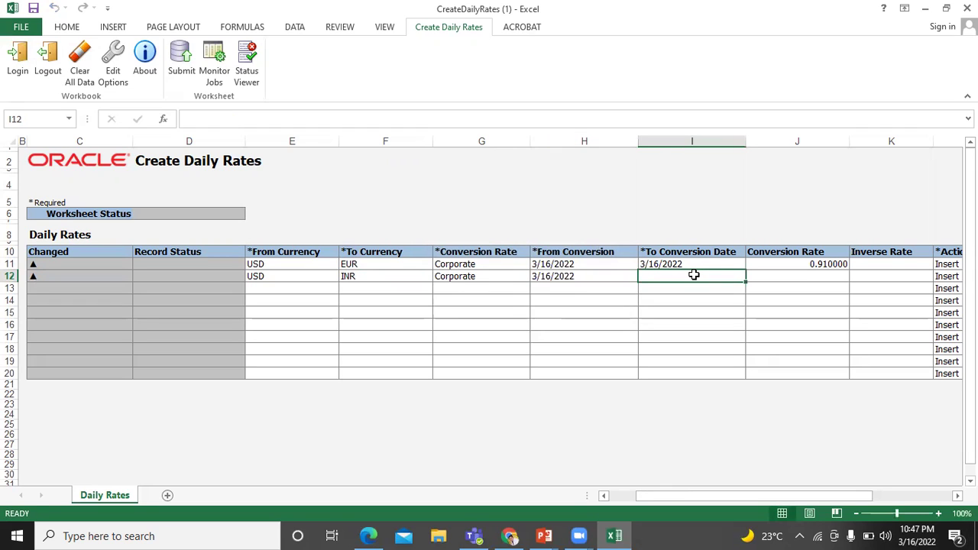
pyautogui.write('3')
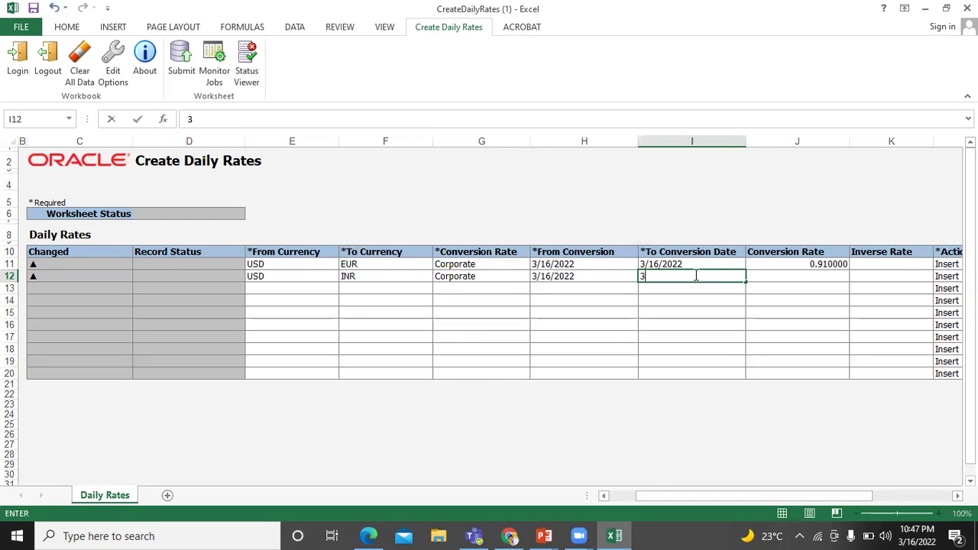
pyautogui.write('/16/2022')
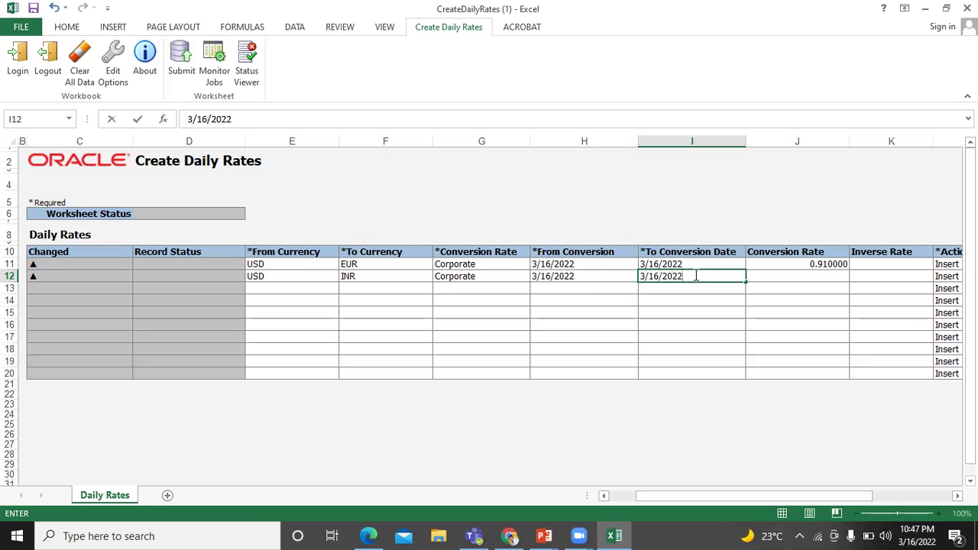
pyautogui.click(819, 281)
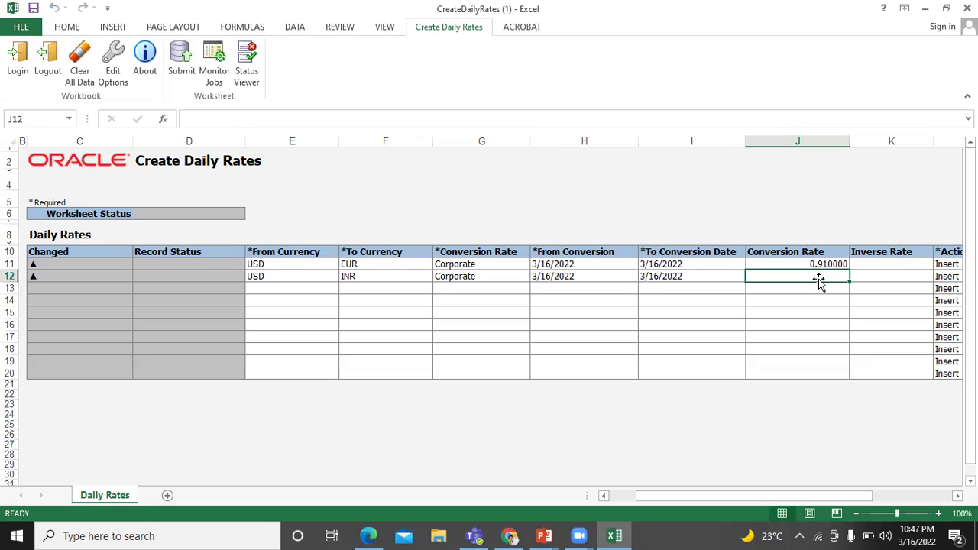
pyautogui.write('76')
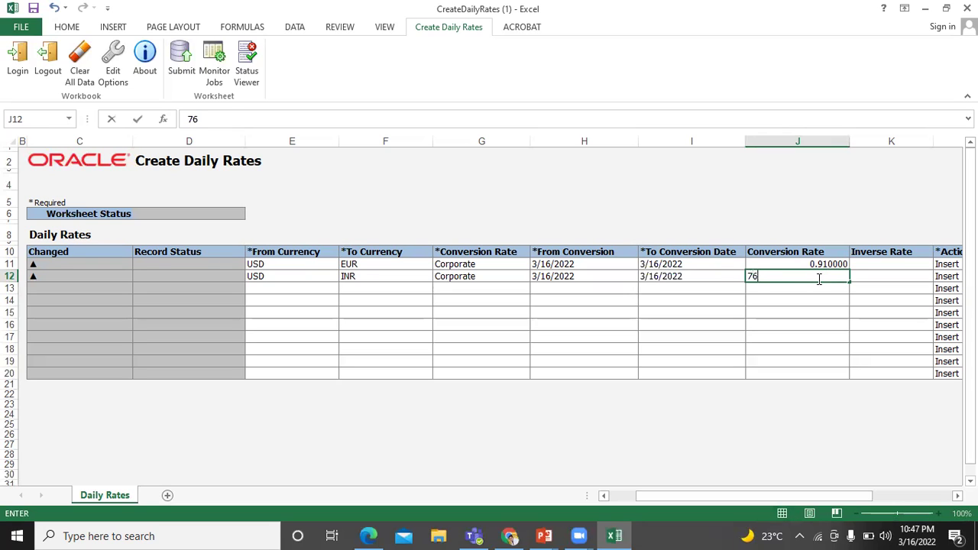
pyautogui.write('.17')
pyautogui.click(894, 275)
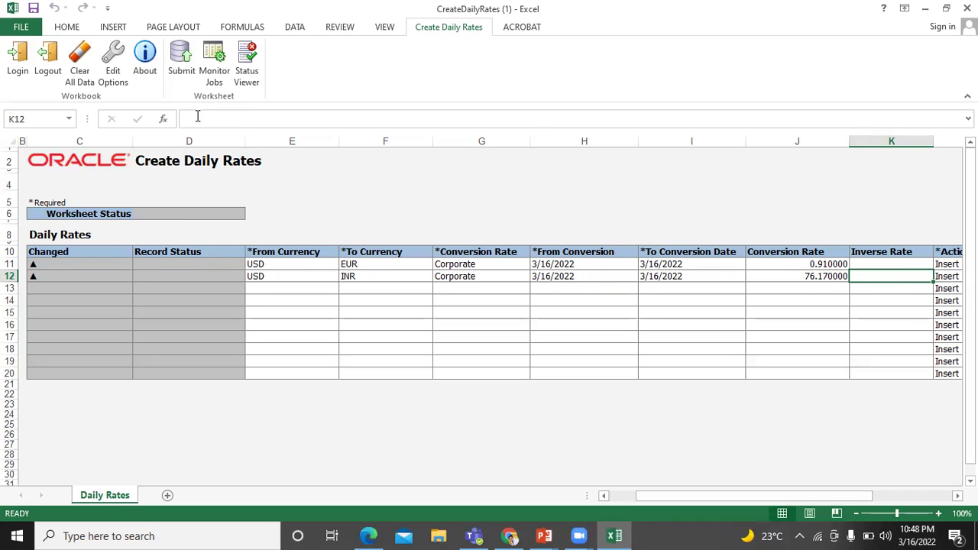
# - Upload both rate rows with the automatic rates import, then return to the browser
pyautogui.click(182, 73)
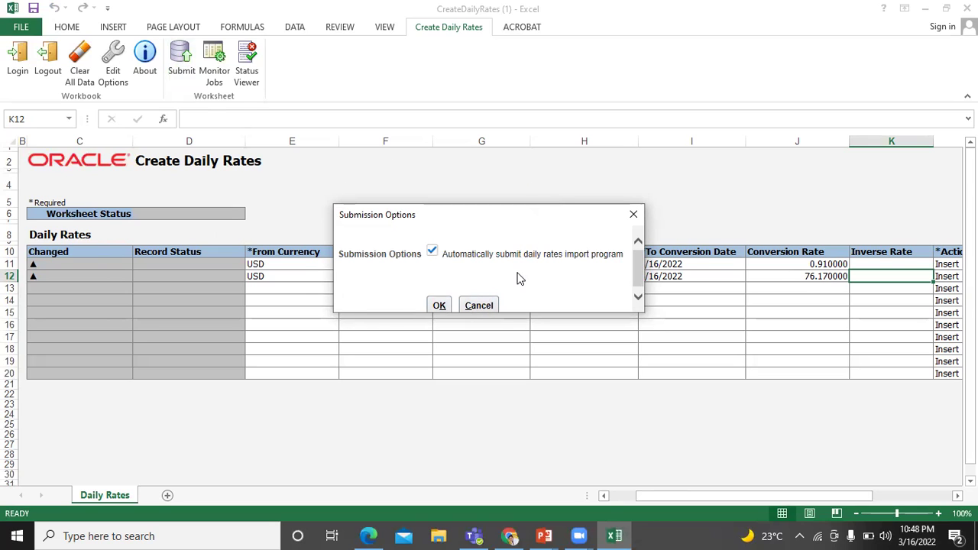
pyautogui.click(440, 305)
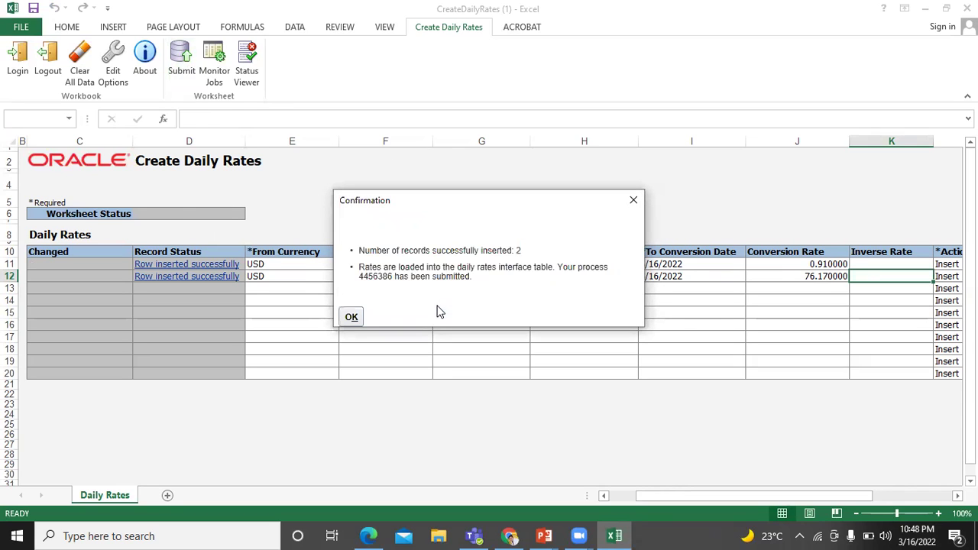
pyautogui.click(351, 318)
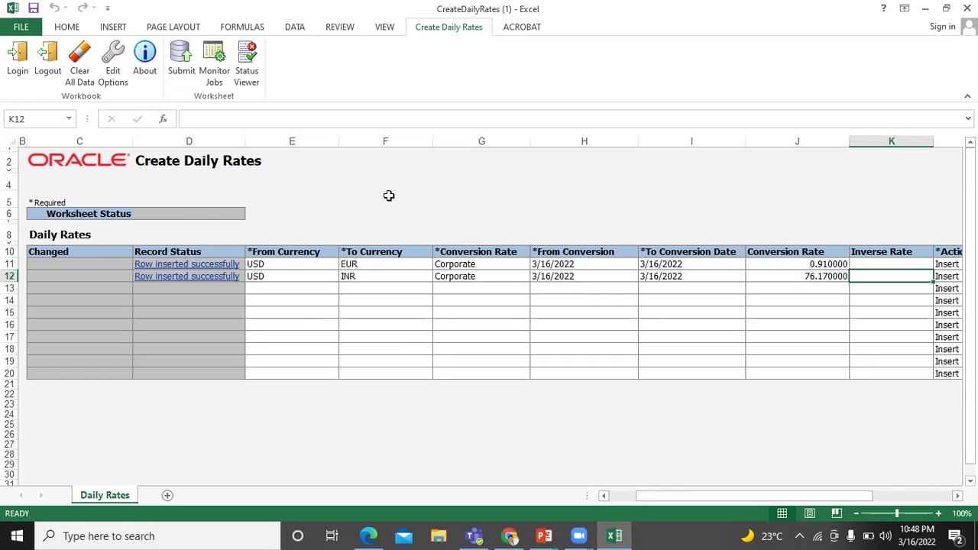
pyautogui.hotkey('alt', 'Tab')
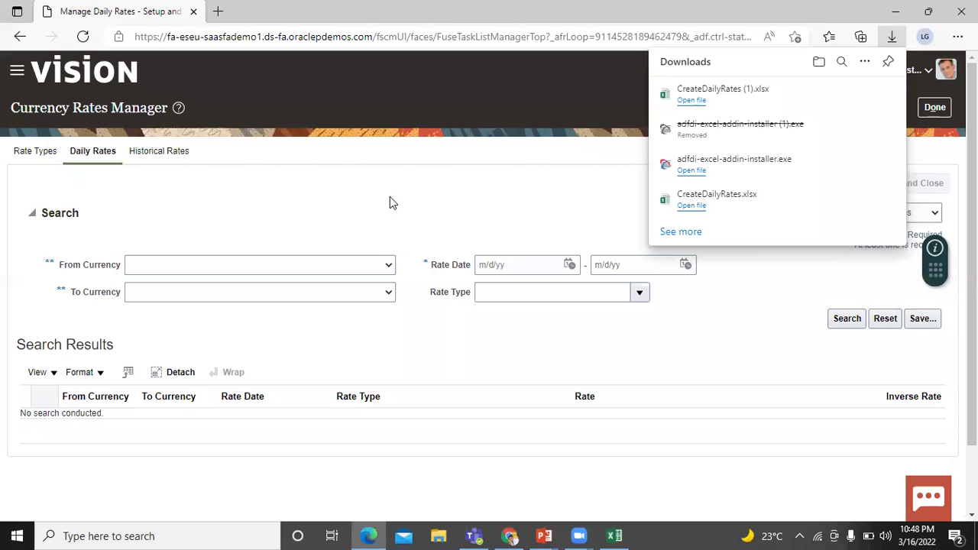
# - Set the rate search currencies to USD - US Dollar and EUR - Euro
pyautogui.click(470, 234)
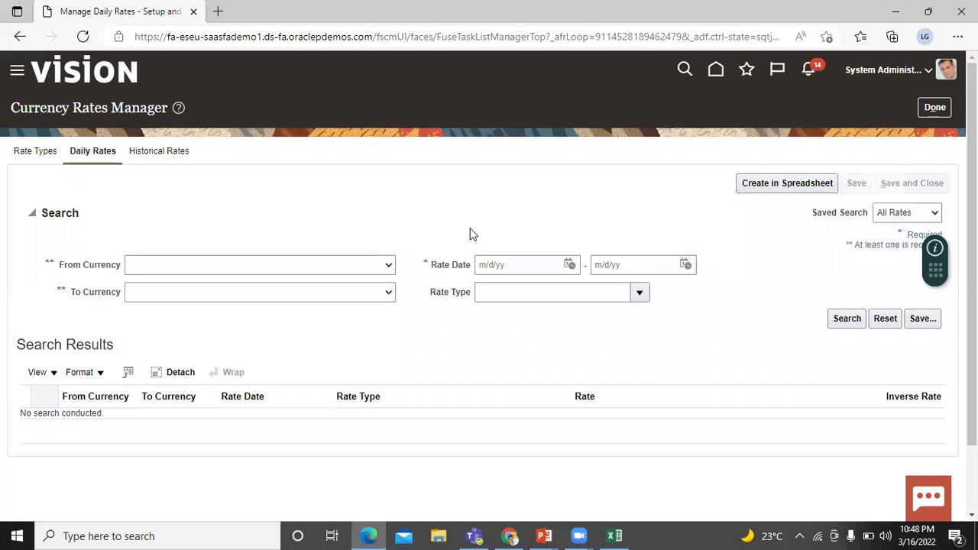
pyautogui.hotkey('alt', 'Tab')
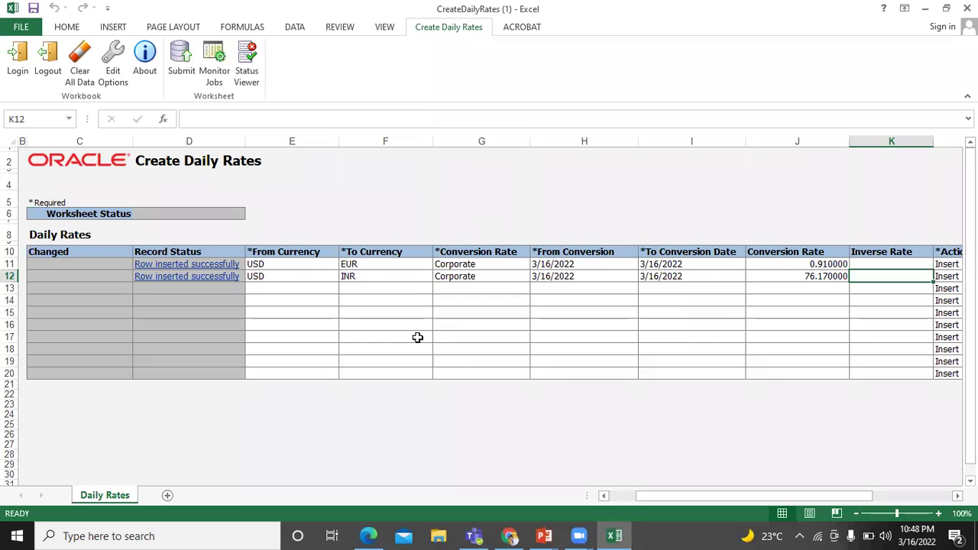
pyautogui.hotkey('alt', 'Tab')
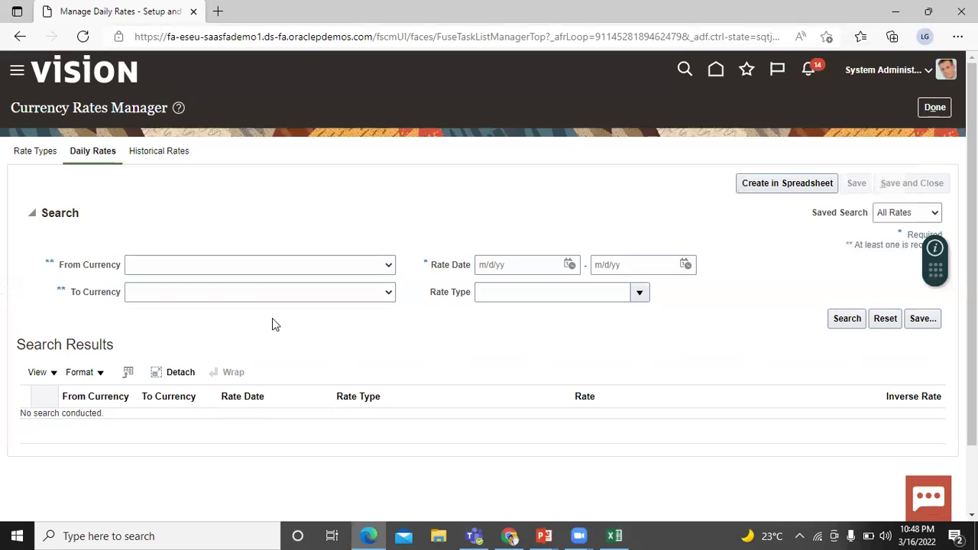
pyautogui.click(321, 265)
pyautogui.click(321, 266)
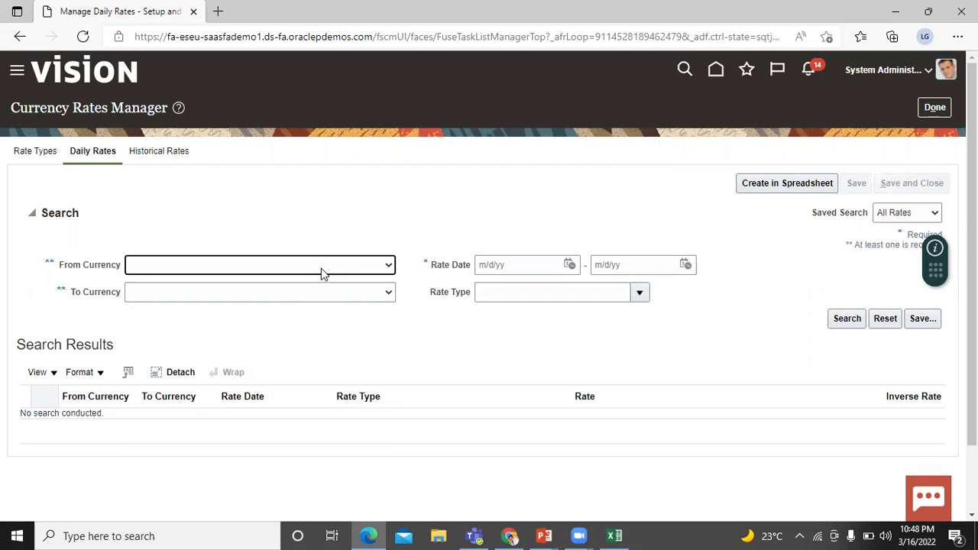
pyautogui.click(321, 269)
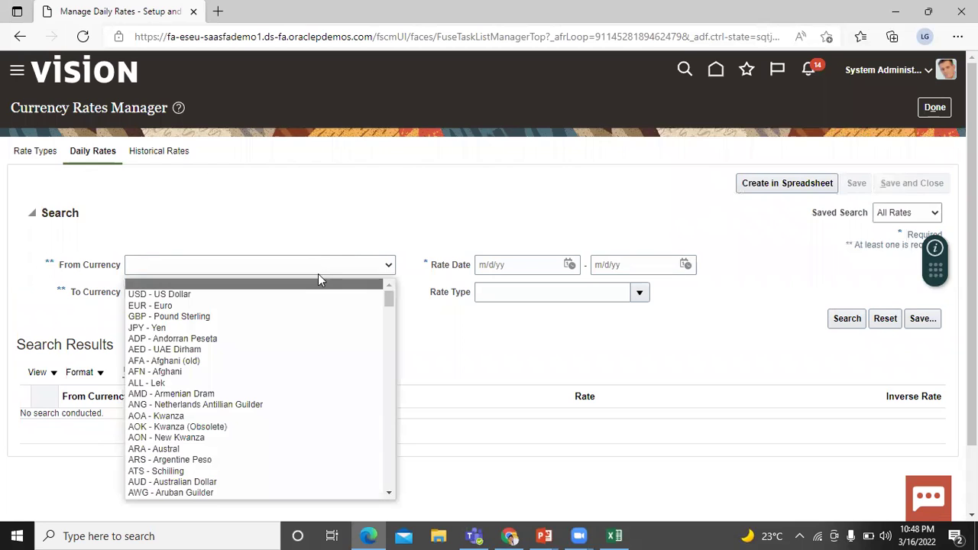
pyautogui.click(309, 293)
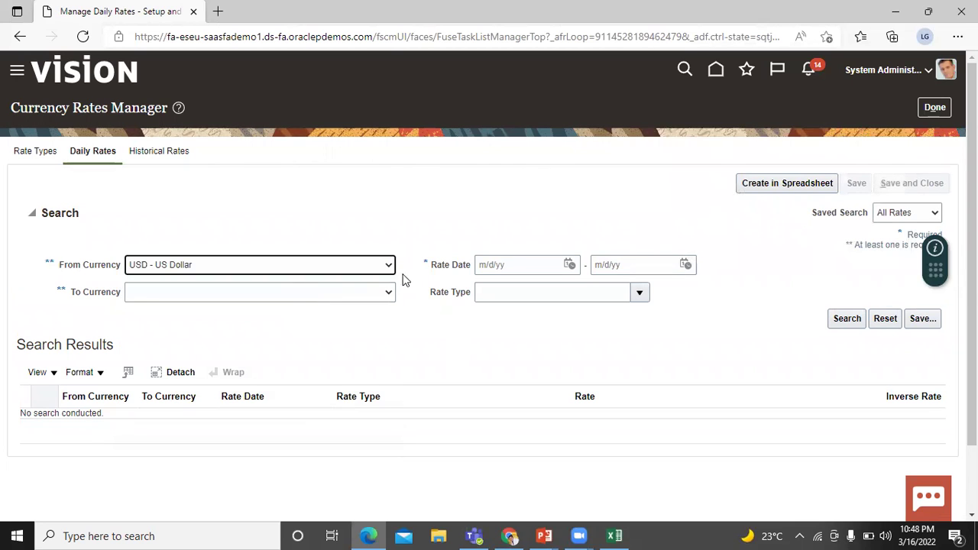
pyautogui.click(387, 292)
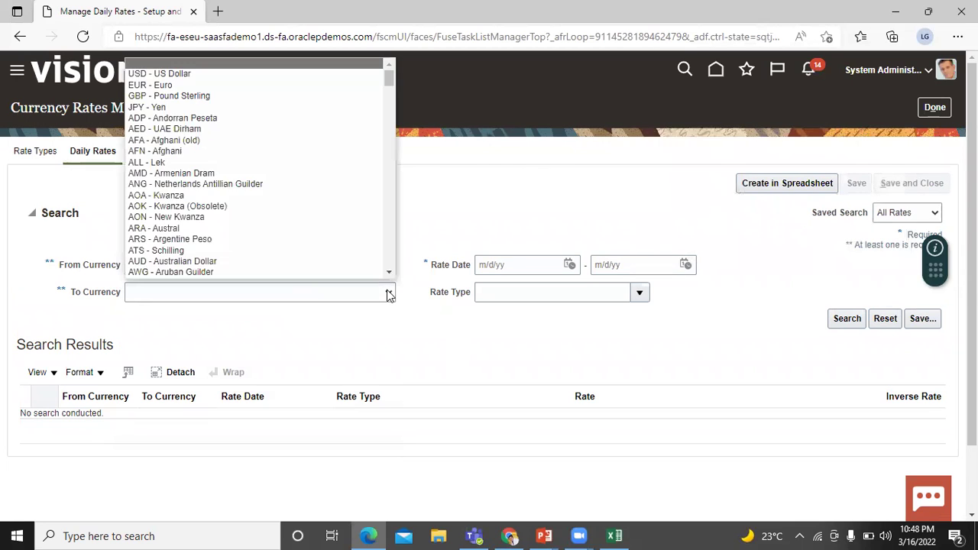
pyautogui.click(301, 85)
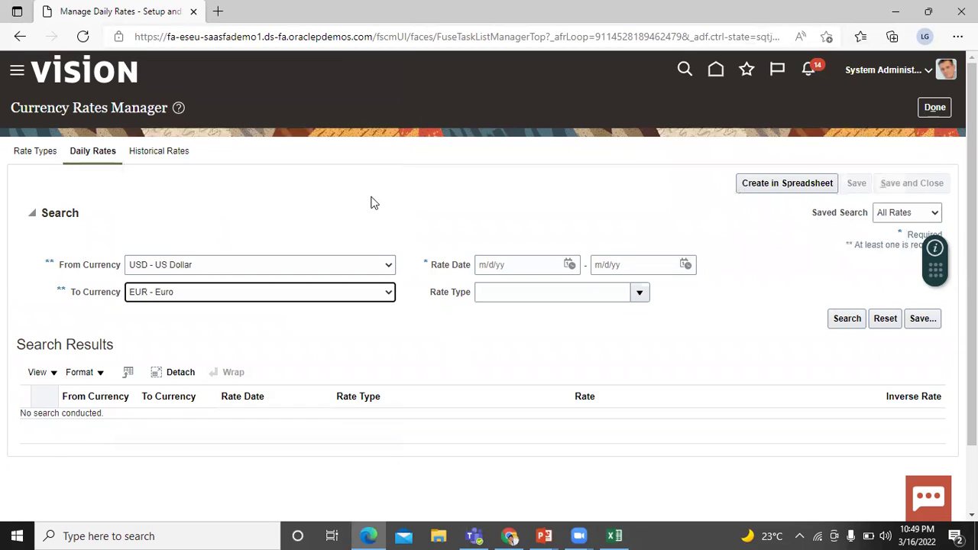
# - Limit the rate dates to 3/16/22, choose Corporate rate type, and run the search
pyautogui.click(569, 265)
pyautogui.click(662, 372)
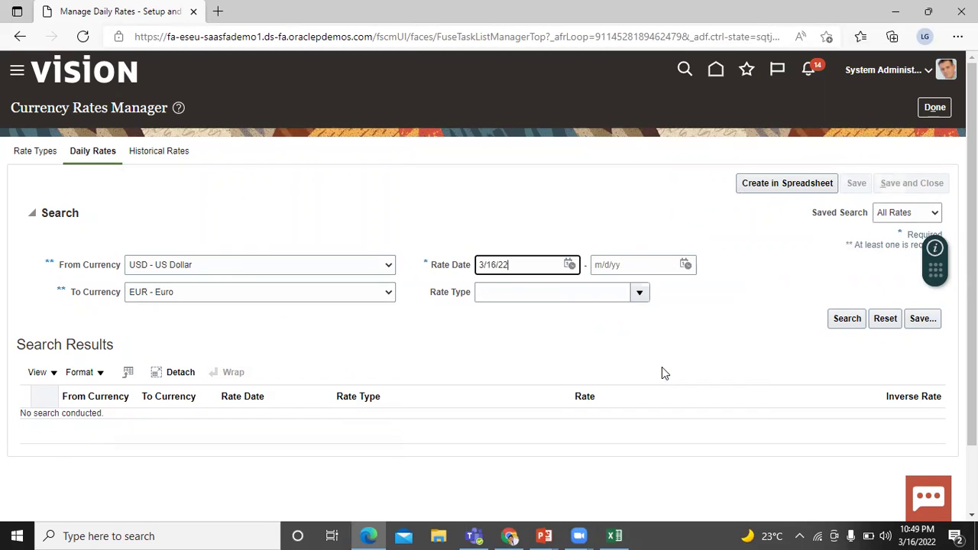
pyautogui.click(686, 265)
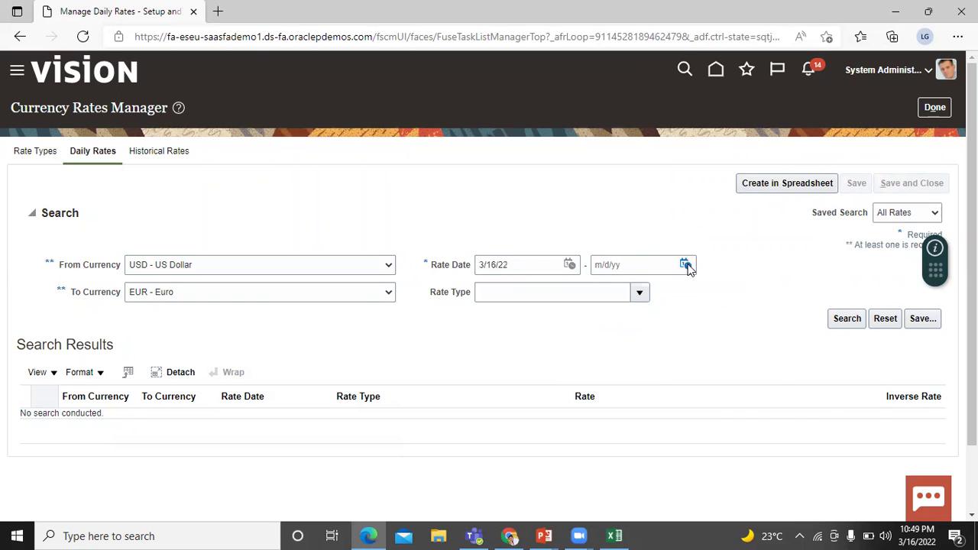
pyautogui.click(778, 373)
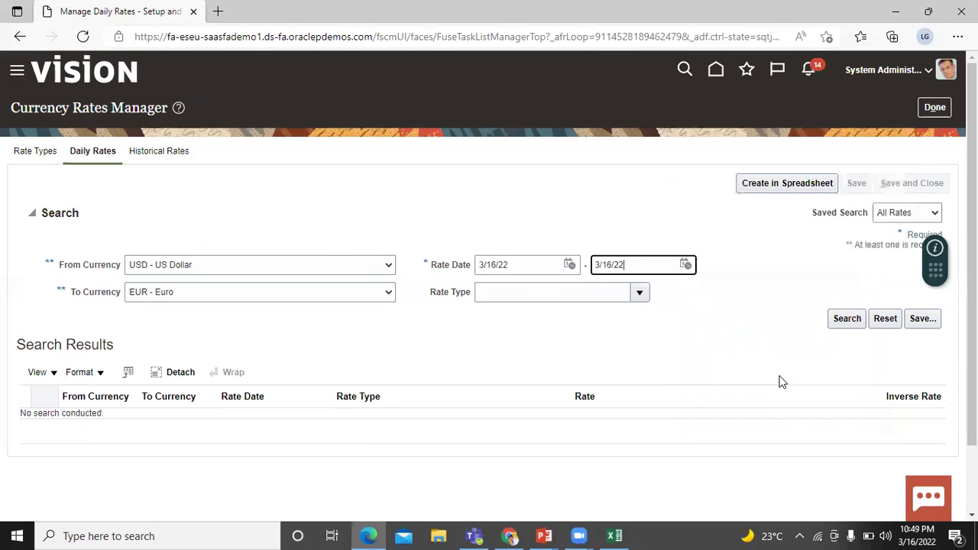
pyautogui.click(642, 295)
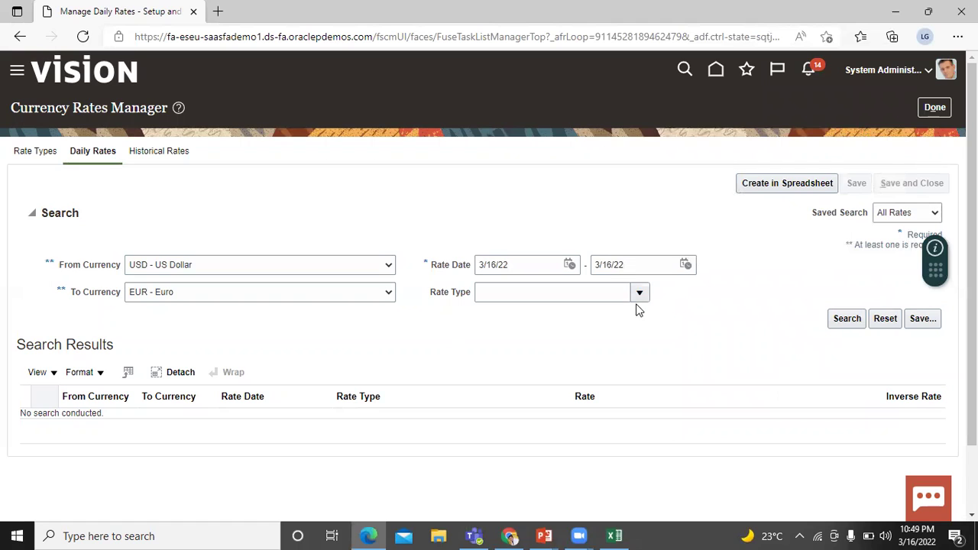
pyautogui.click(638, 295)
pyautogui.click(638, 295)
pyautogui.click(639, 295)
pyautogui.click(641, 295)
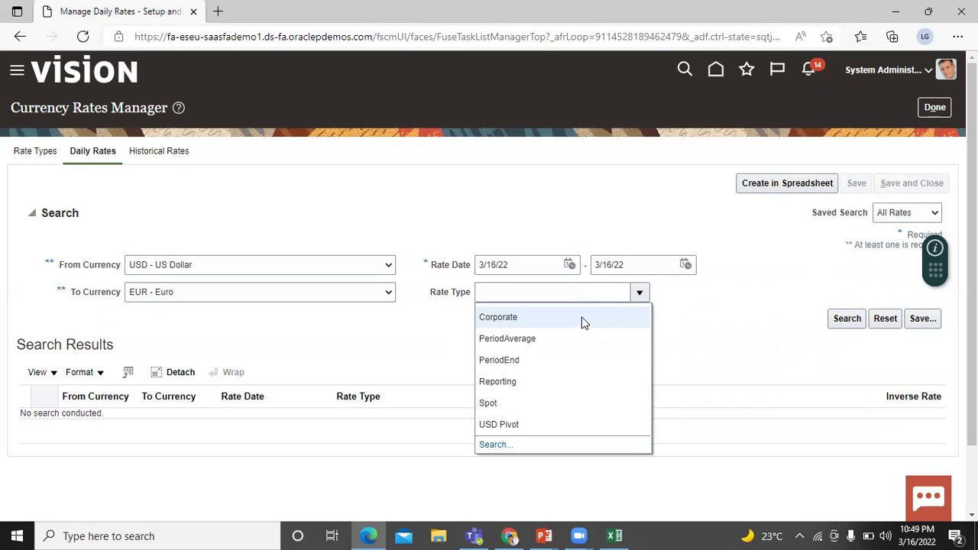
pyautogui.click(638, 295)
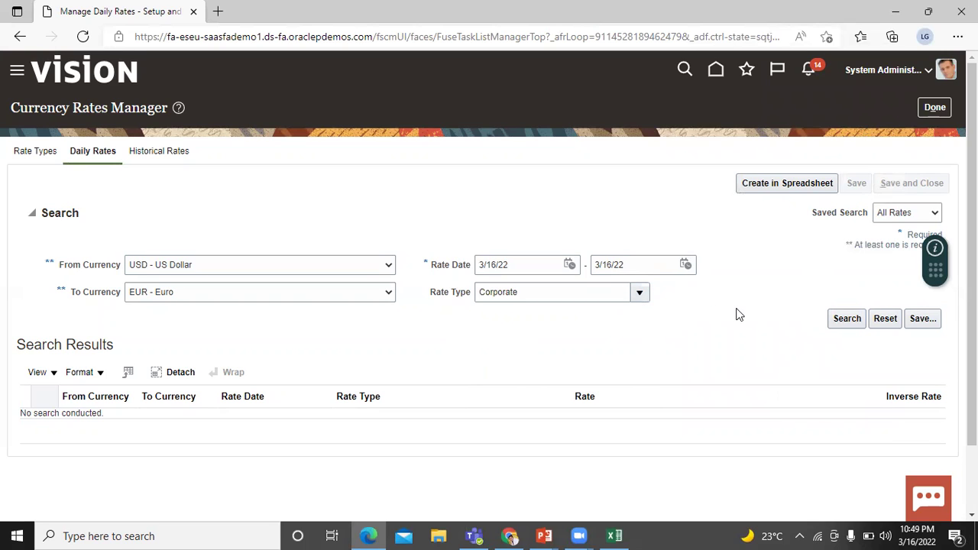
pyautogui.click(784, 305)
pyautogui.click(844, 319)
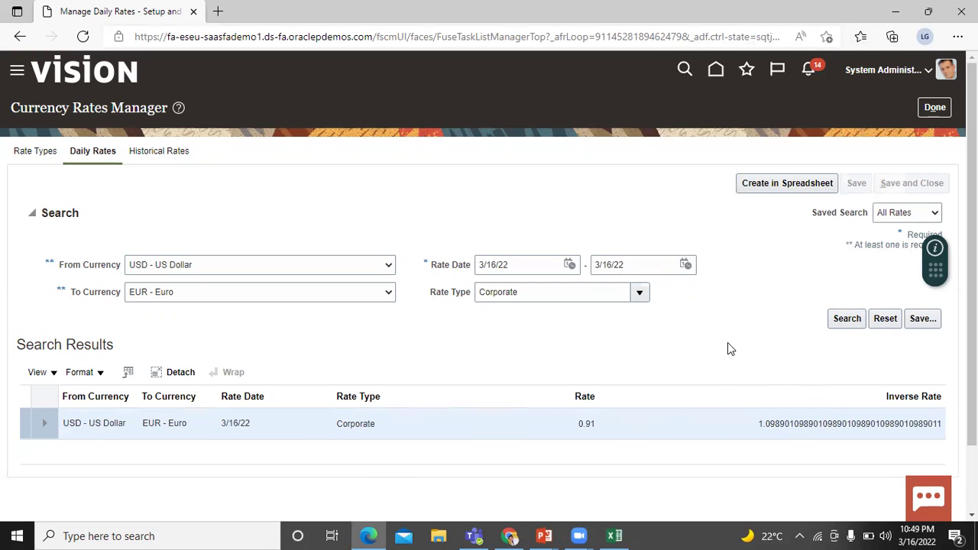
# - Open the To Currency list and scroll down to INR - Indian Rupee
pyautogui.click(388, 294)
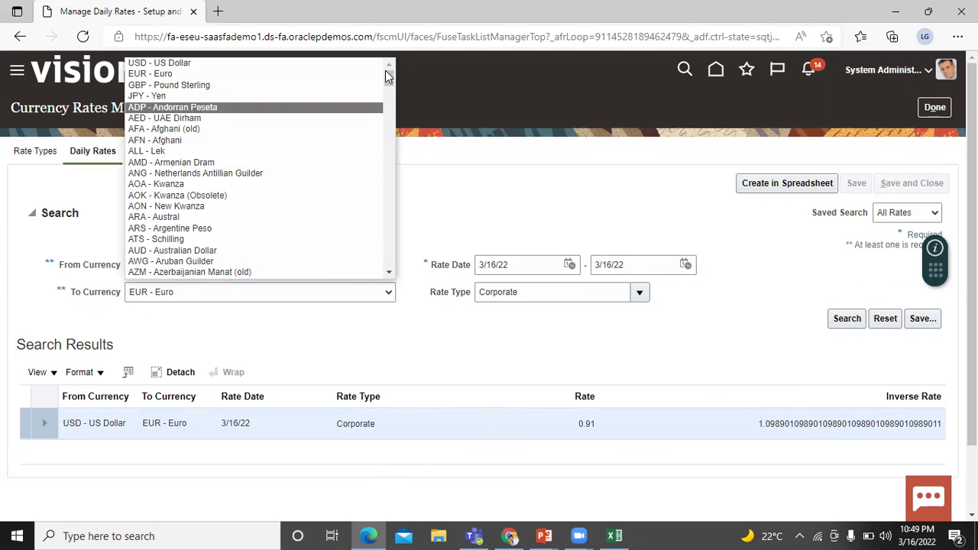
pyautogui.moveTo(387, 77); pyautogui.dragTo(392, 147)
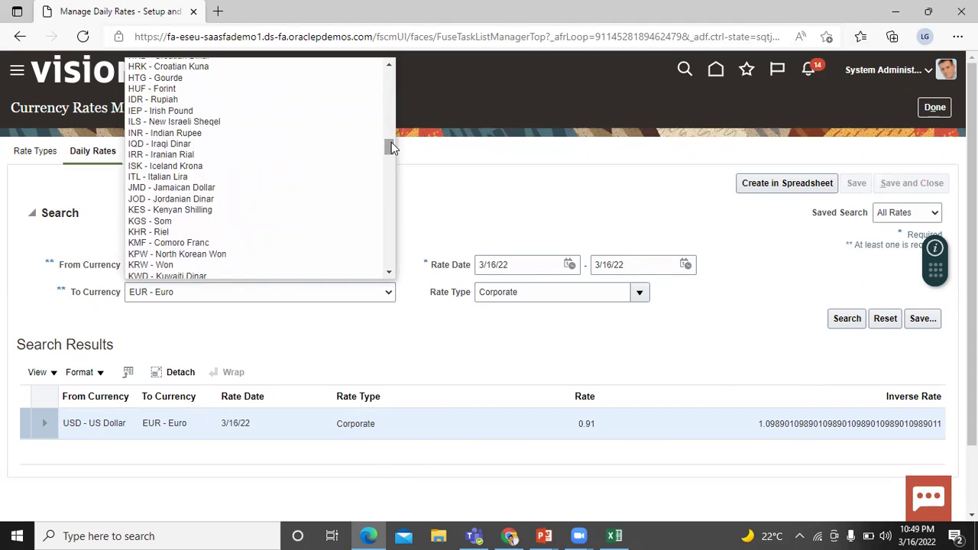
# - Switch To Currency to INR - Indian Rupee and search, showing the 76.17 rate
pyautogui.click(350, 134)
pyautogui.click(841, 319)
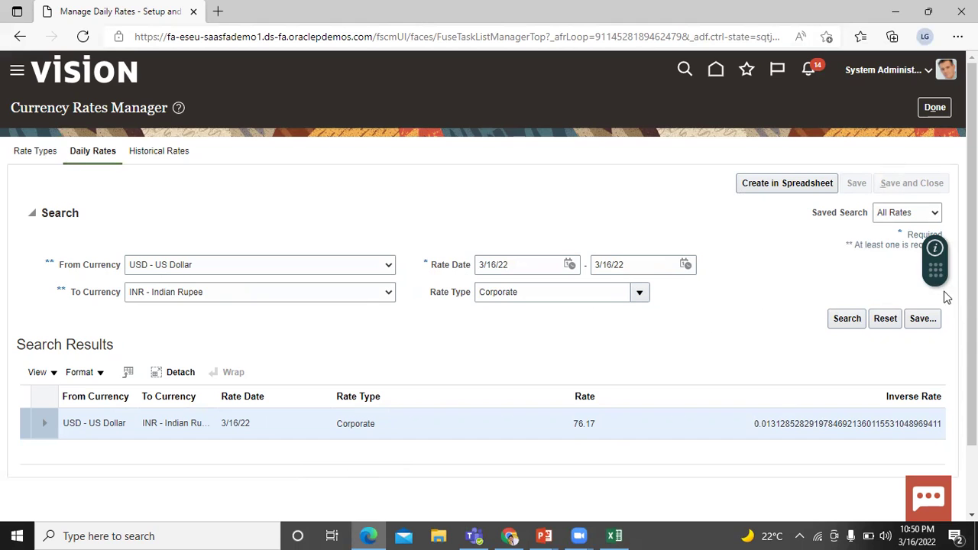
pyautogui.scroll(-1, 947, 296)
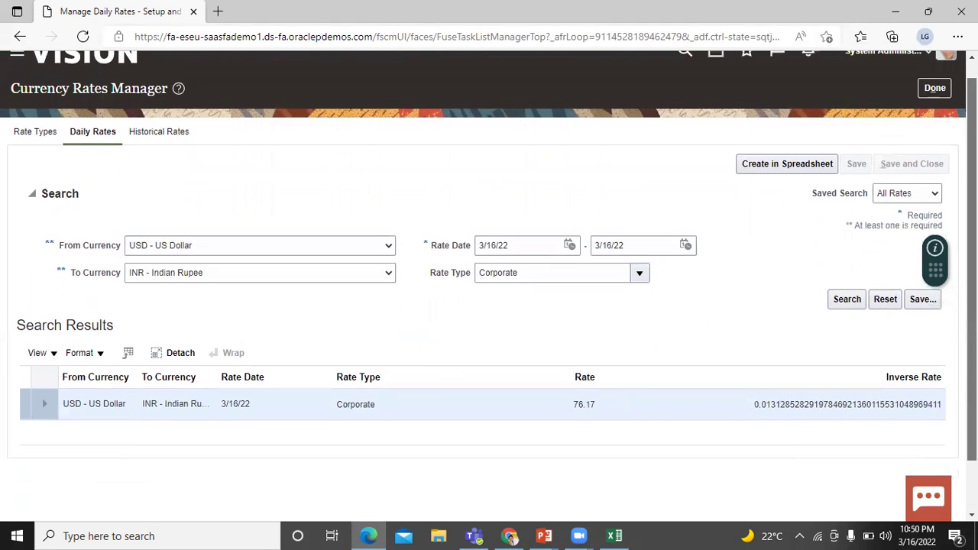
pyautogui.moveTo(972, 298); pyautogui.dragTo(971, 297)
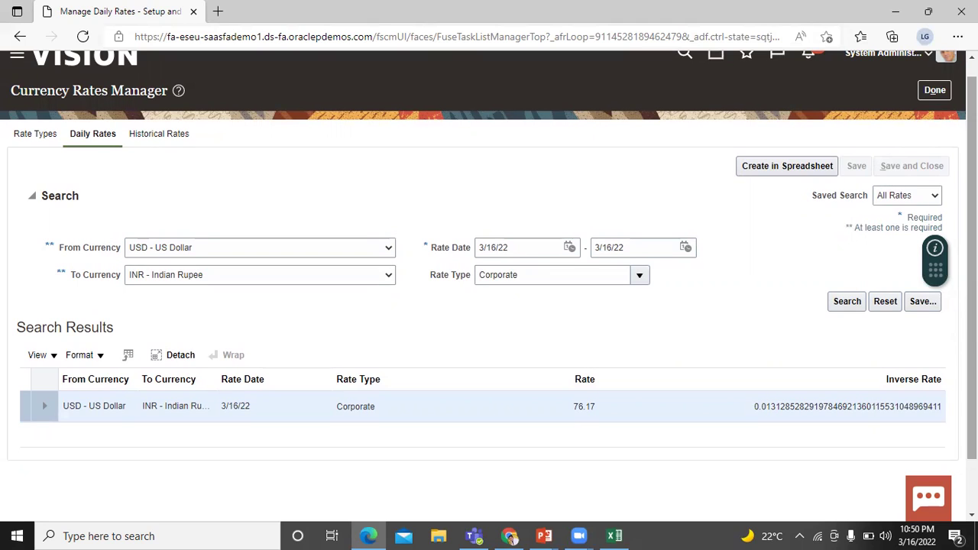
pyautogui.scroll(1, 669, 314)
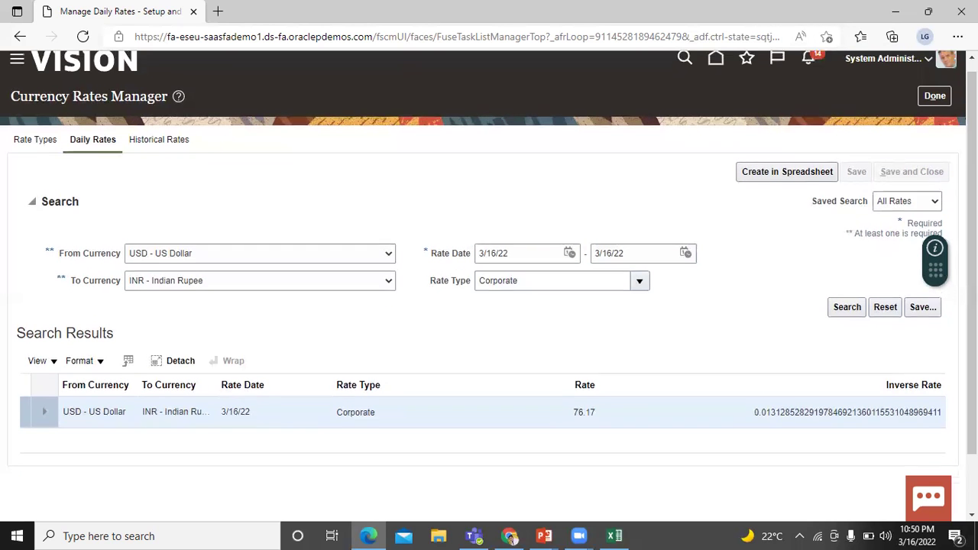